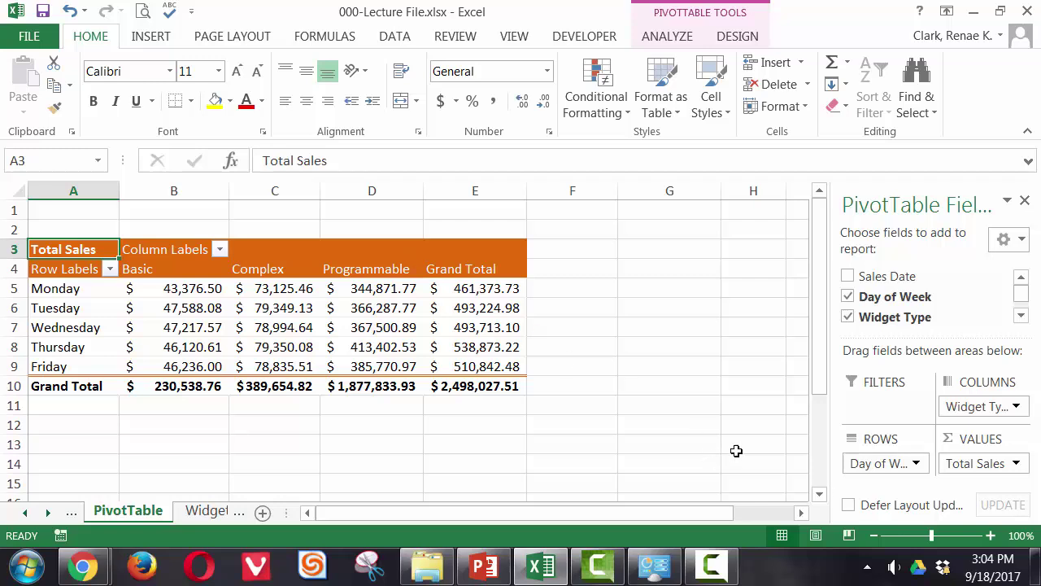
Move Widget Type into the report filter and filter the pivot to Programmable only
drag(970, 413, 887, 411)
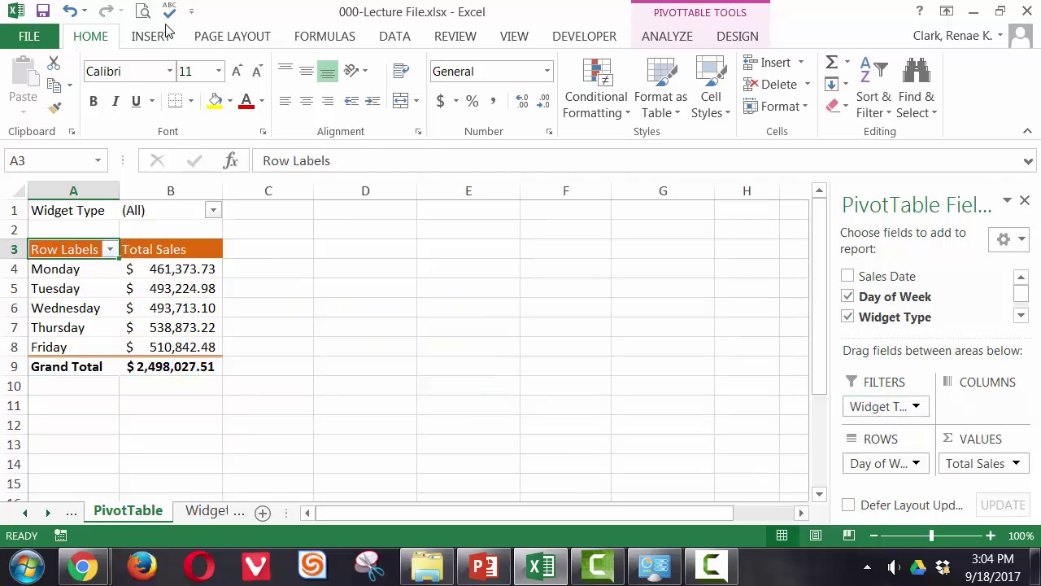
click(213, 213)
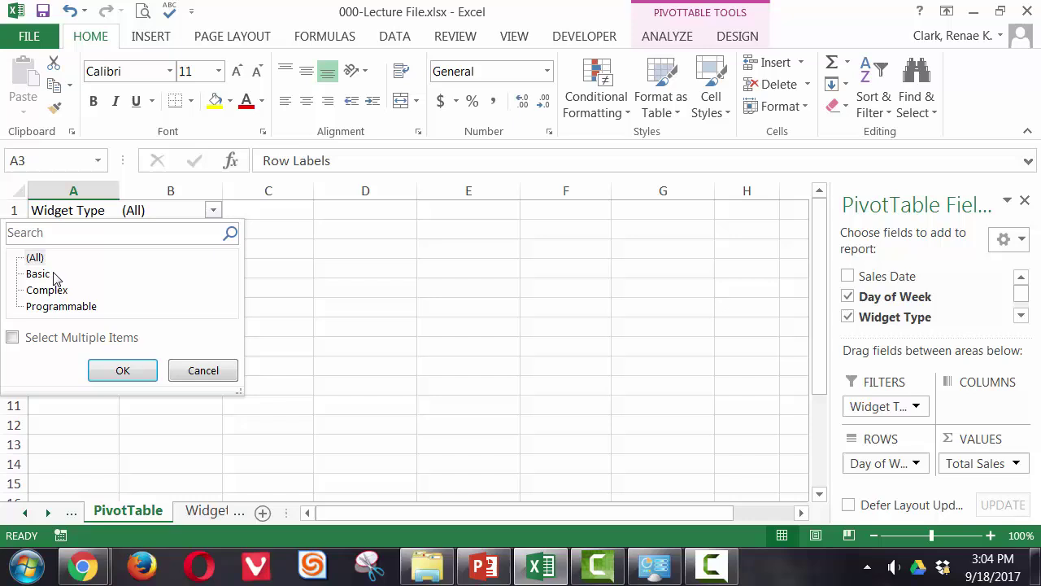
click(50, 307)
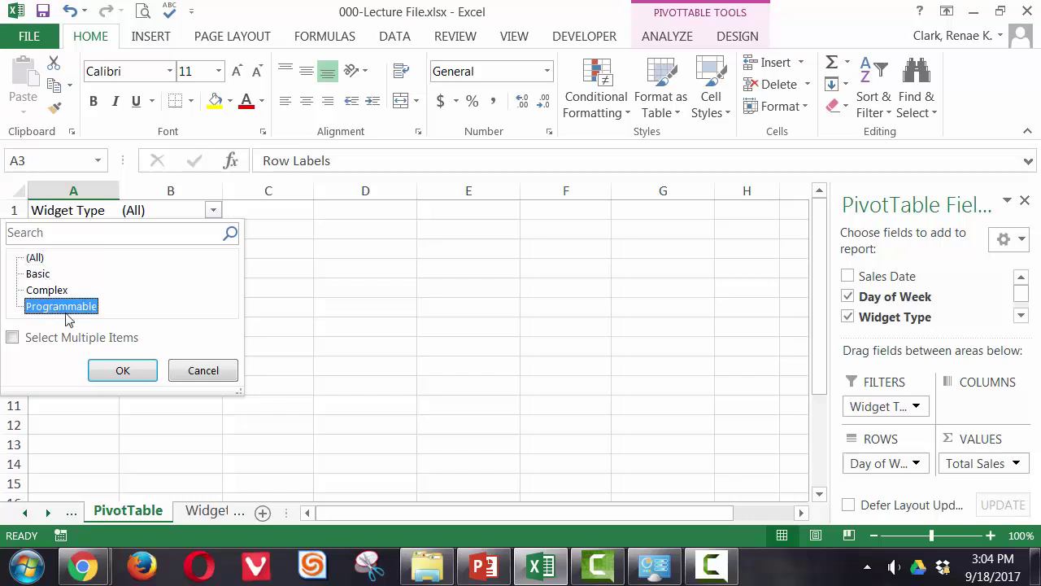
click(118, 373)
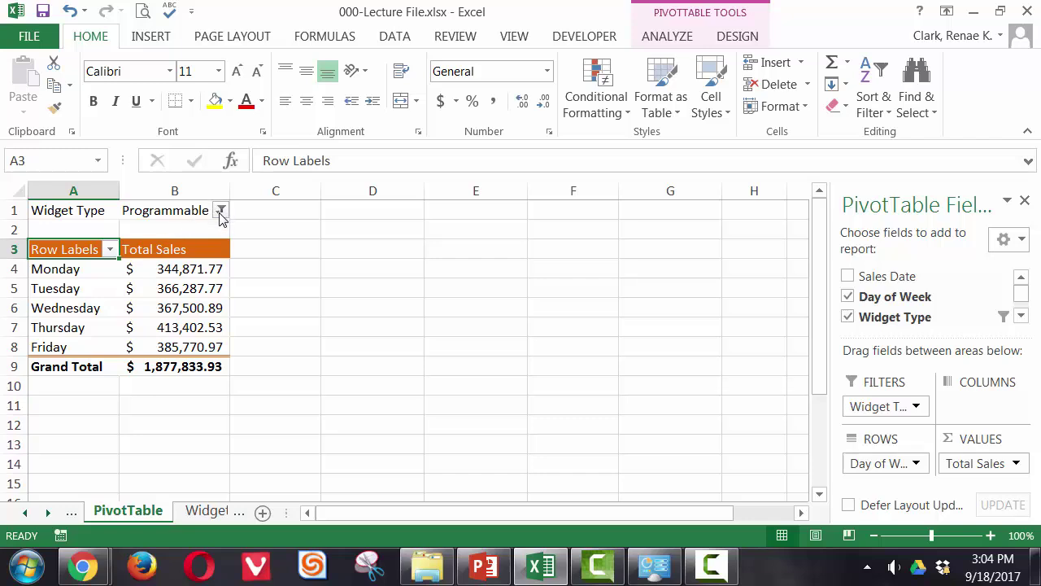
Enable Select Multiple Items and add Complex alongside Programmable in the Widget Type filter
click(221, 211)
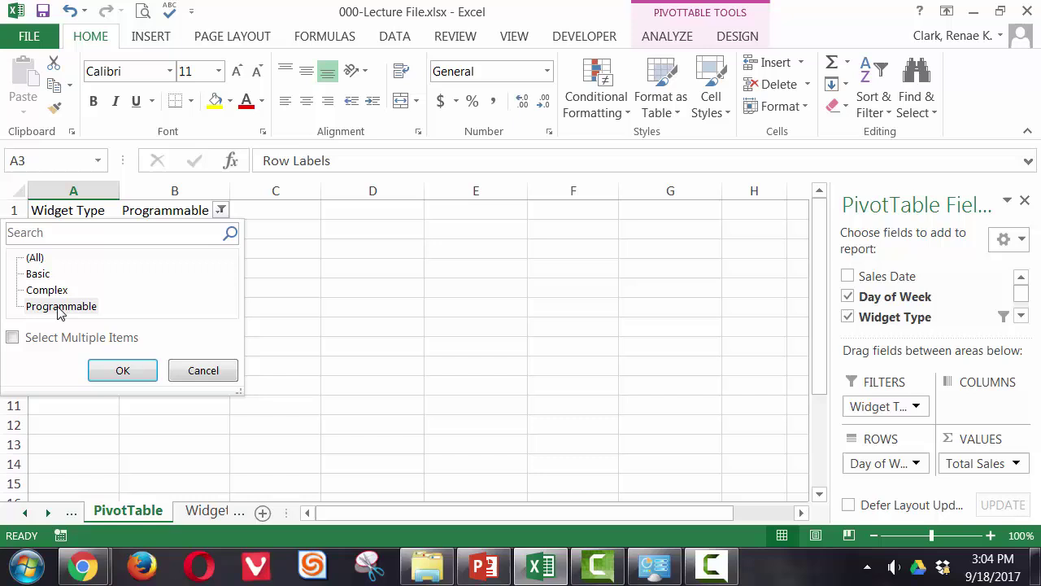
click(13, 339)
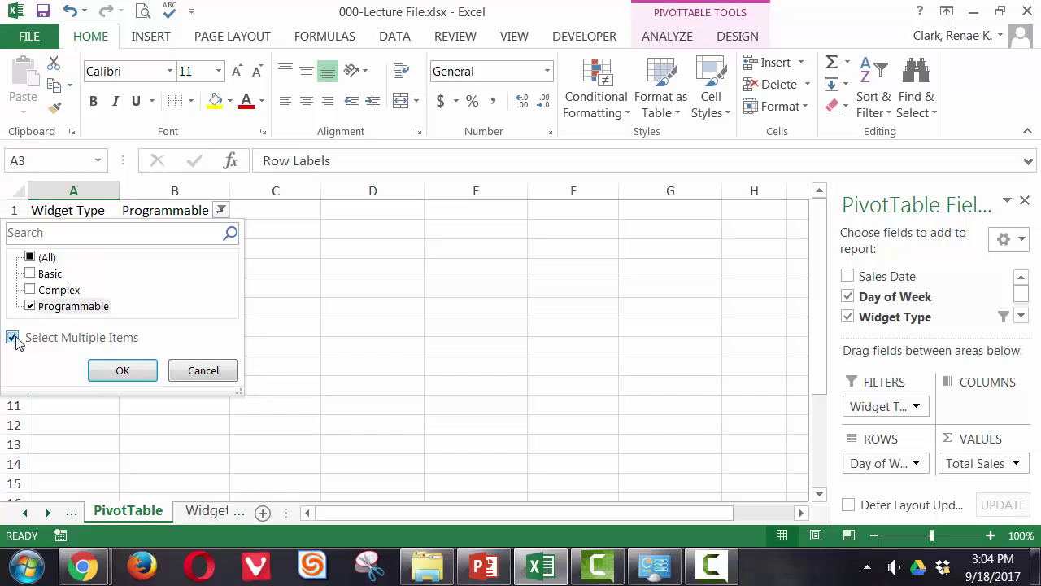
click(30, 290)
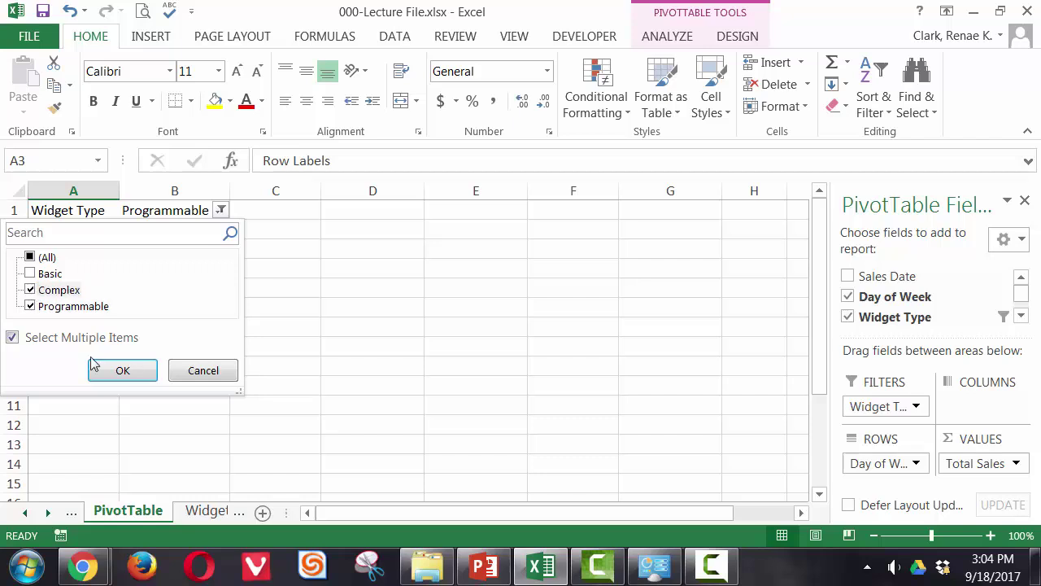
click(134, 373)
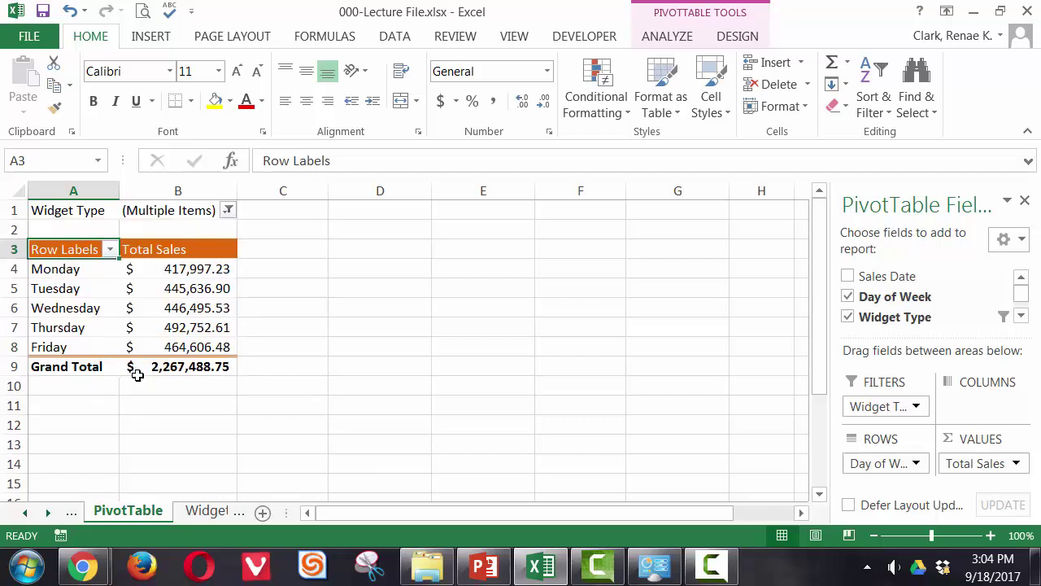
click(229, 211)
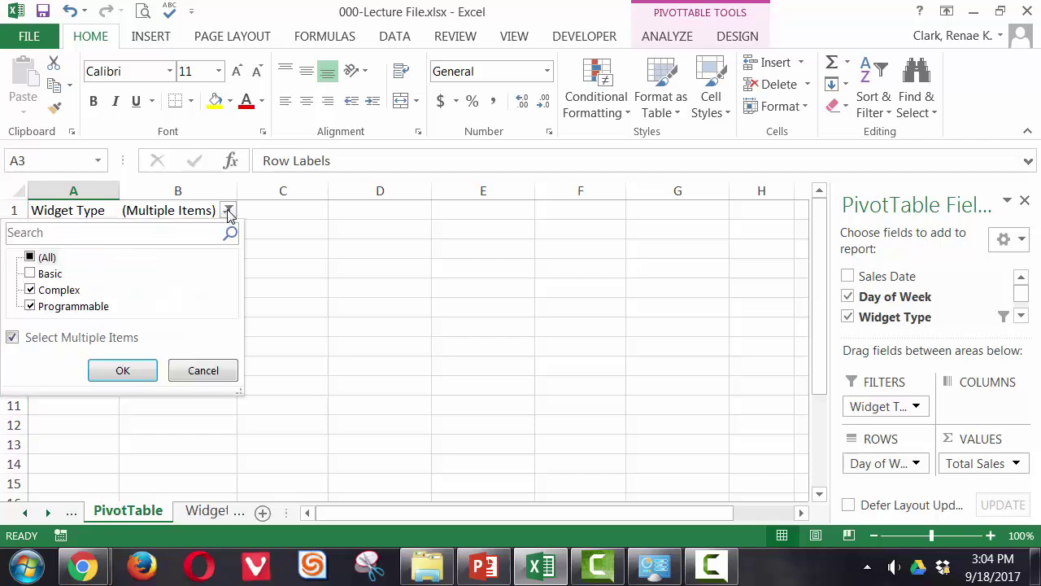
click(204, 370)
mouse_move(186, 298)
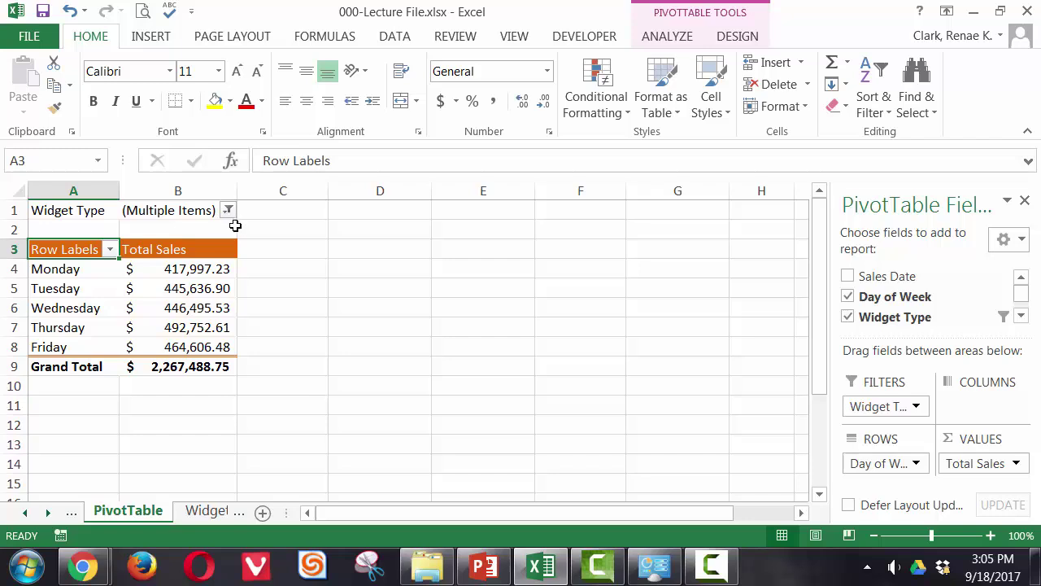
Insert a Widget Type slicer and give it the dark orange slicer style
click(665, 37)
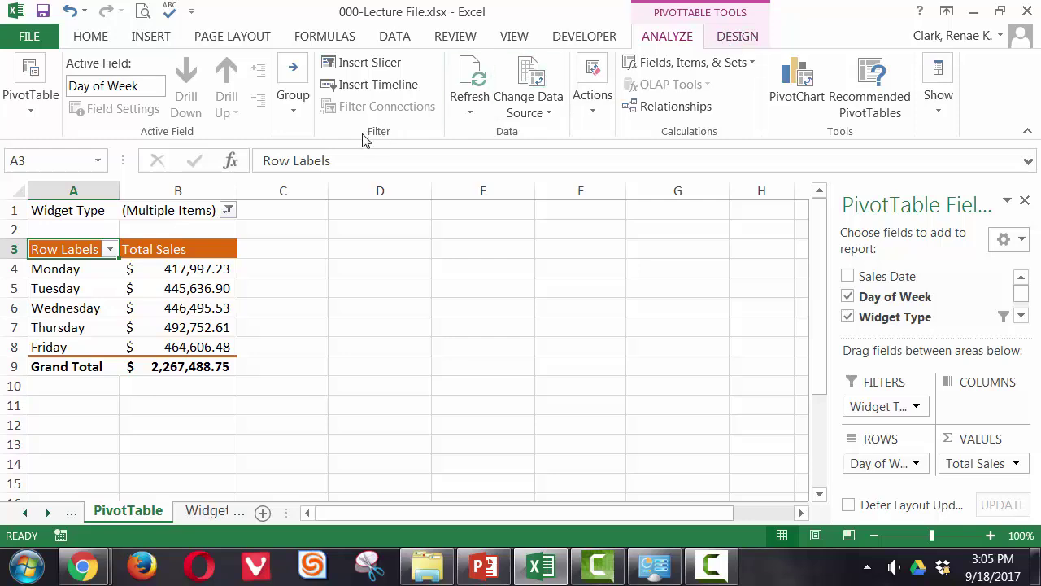
click(367, 63)
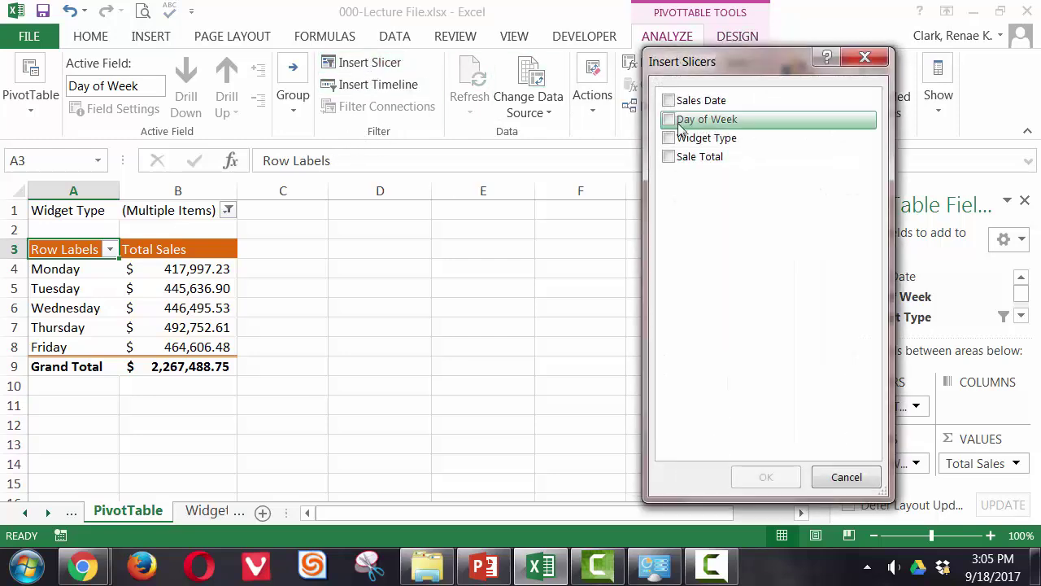
click(671, 139)
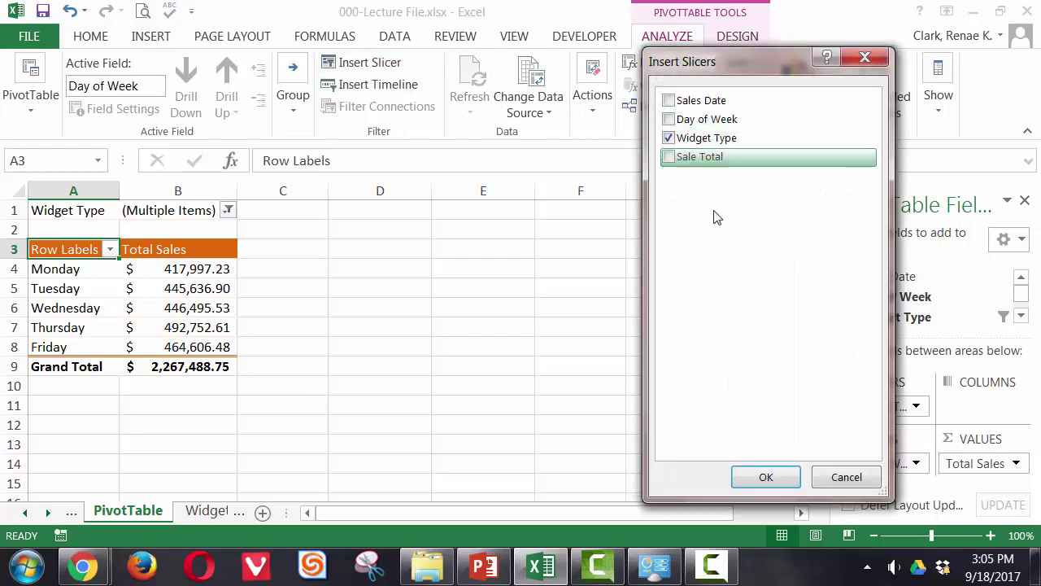
click(768, 480)
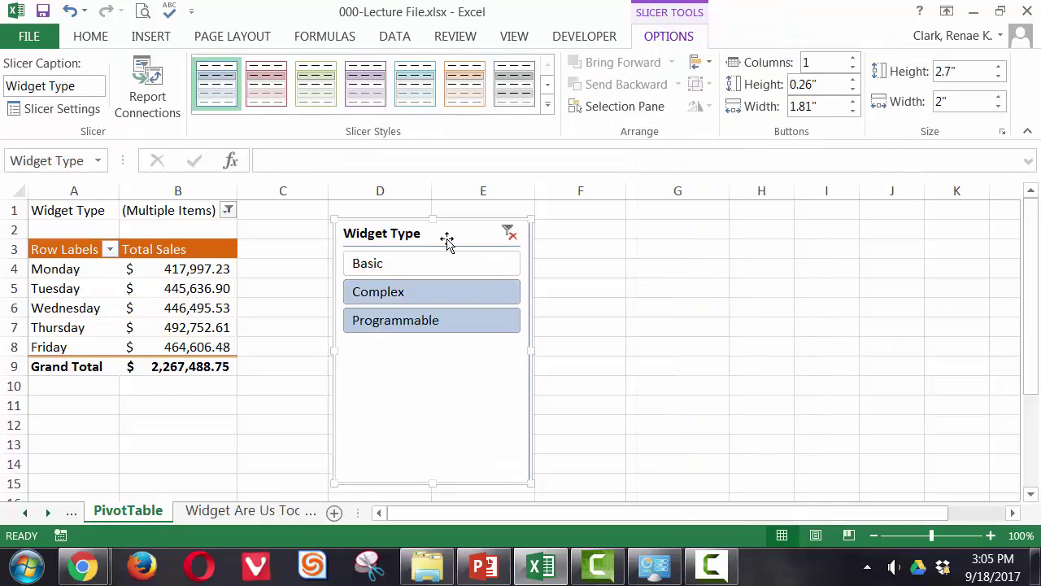
click(546, 108)
click(464, 241)
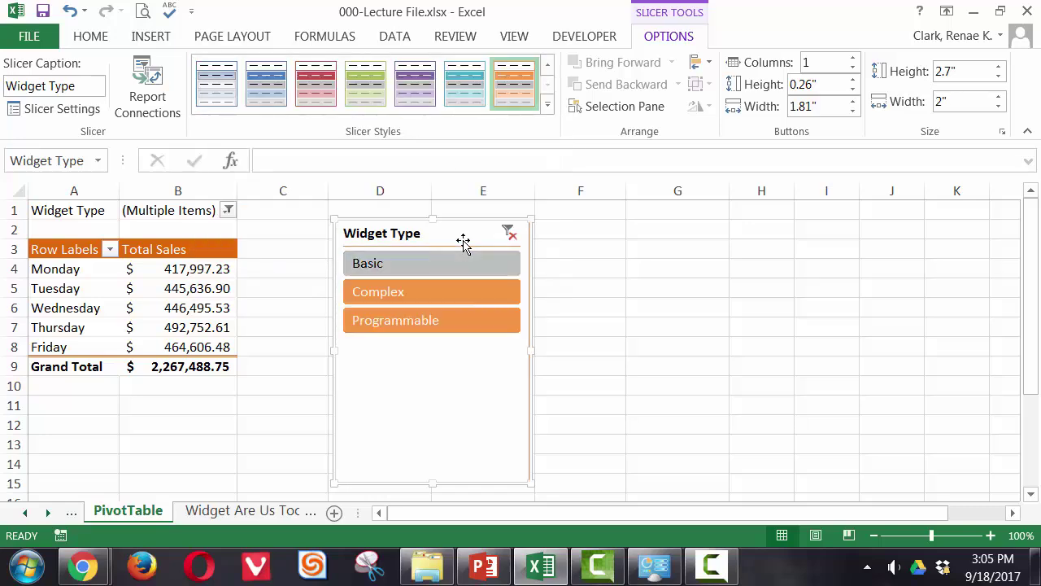
Try slicer selections Basic then Complex, then clear the slicer to include all types
click(510, 233)
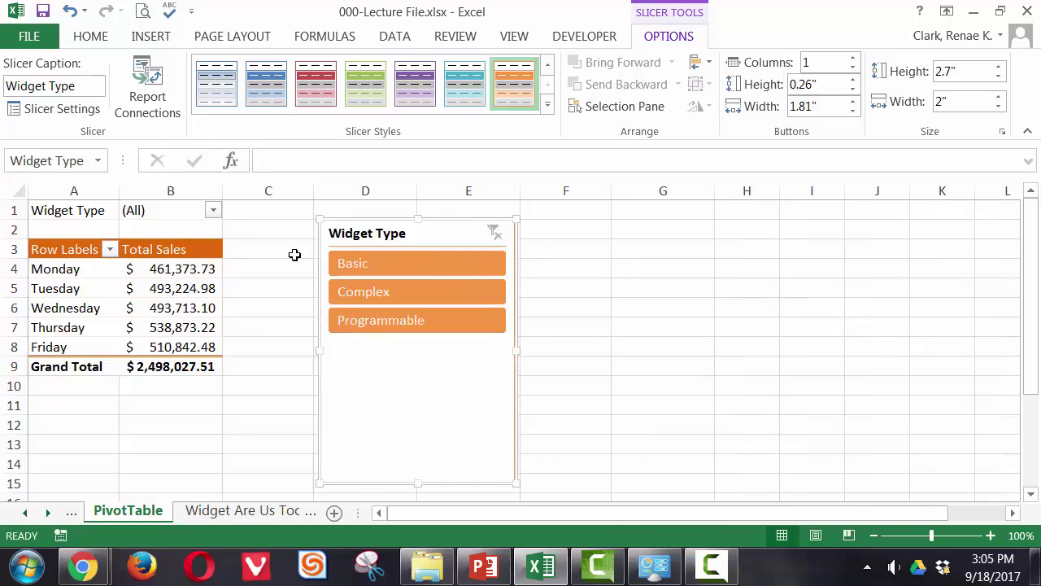
click(365, 274)
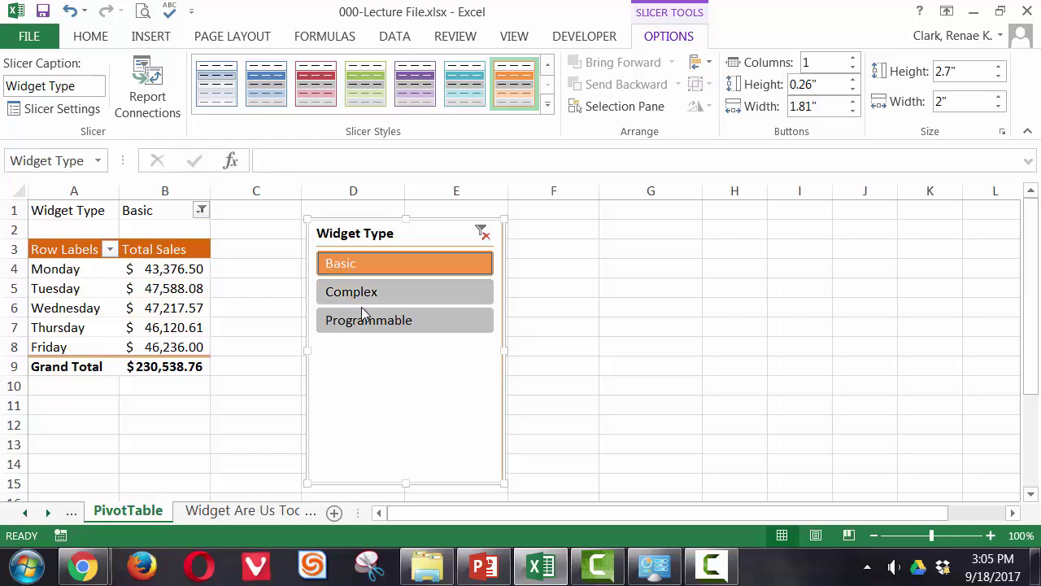
ctrl+click(363, 298)
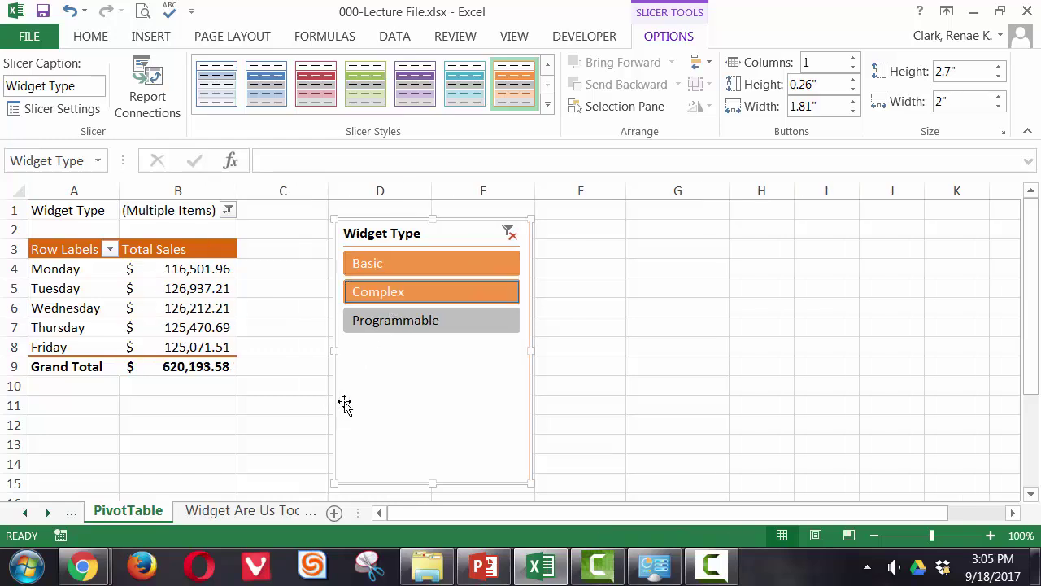
click(510, 234)
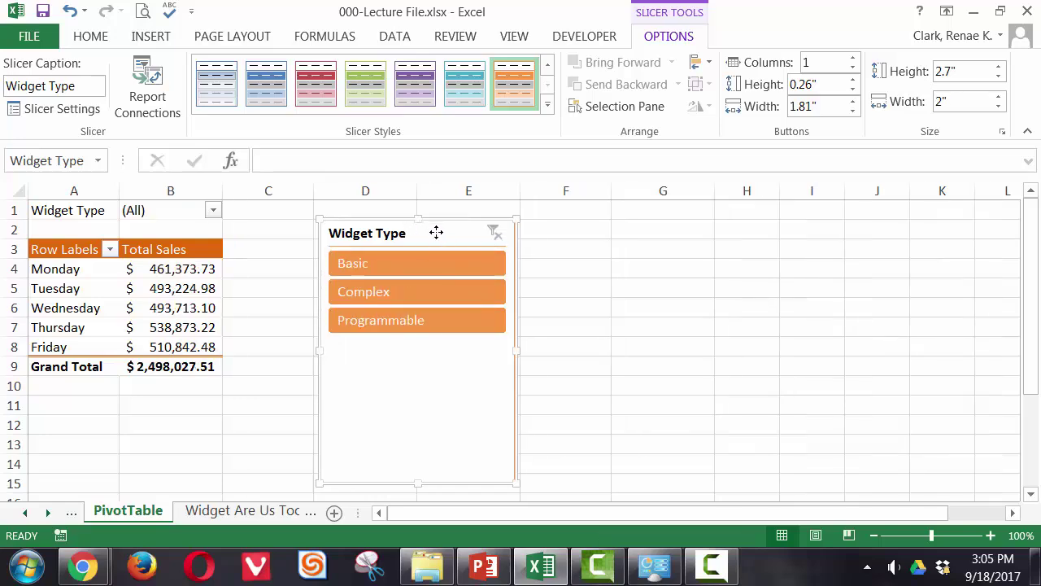
Move the slicer beside the pivot table and set its width to 1.5 inches
drag(436, 233, 370, 242)
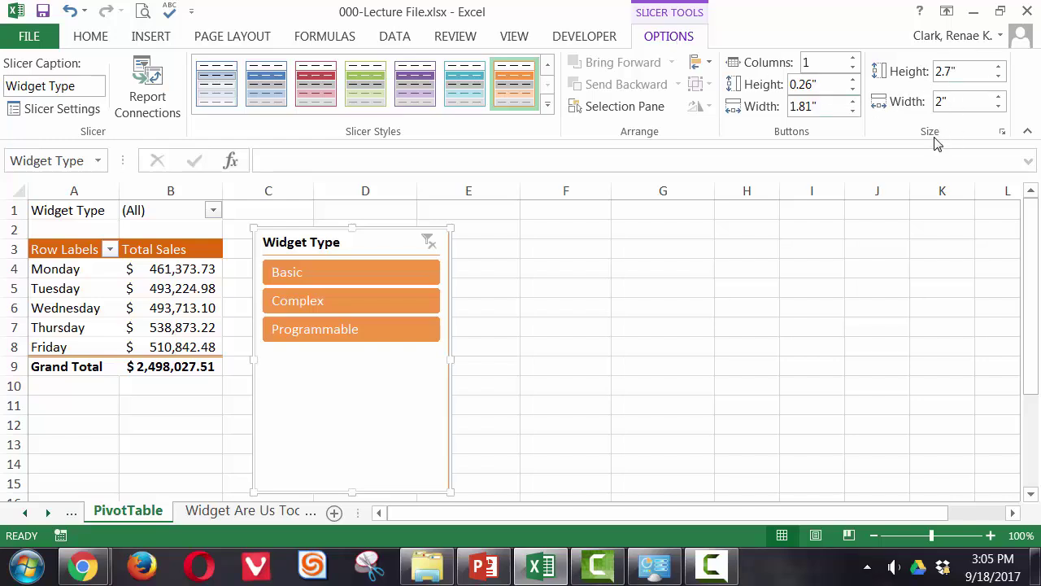
click(968, 72)
text(2)
click(964, 102)
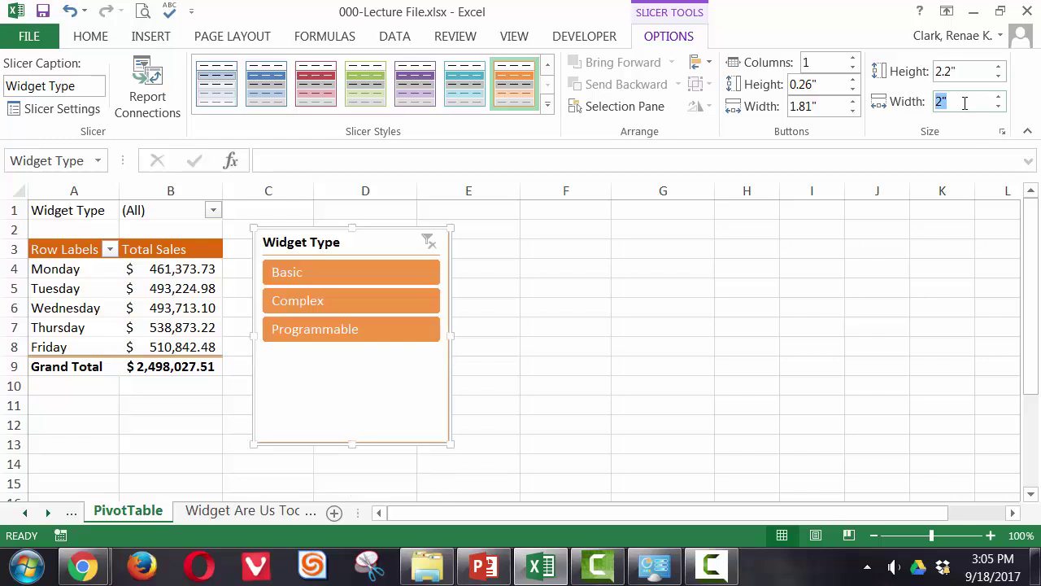
text(1.5)
key(Return)
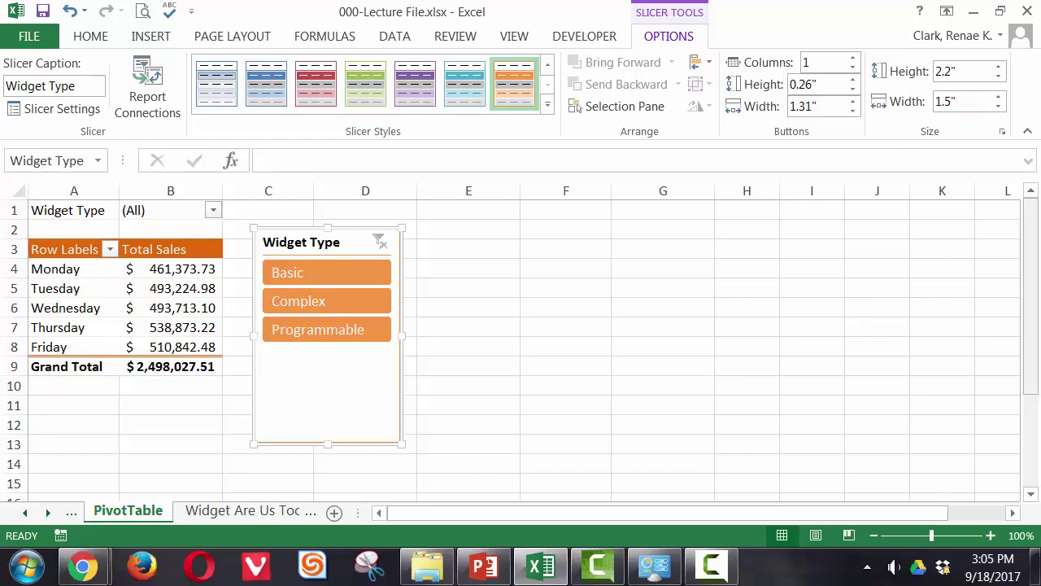
Shorten the slicer to about 1.32 inches tall and filter the pivot to Complex
click(975, 71)
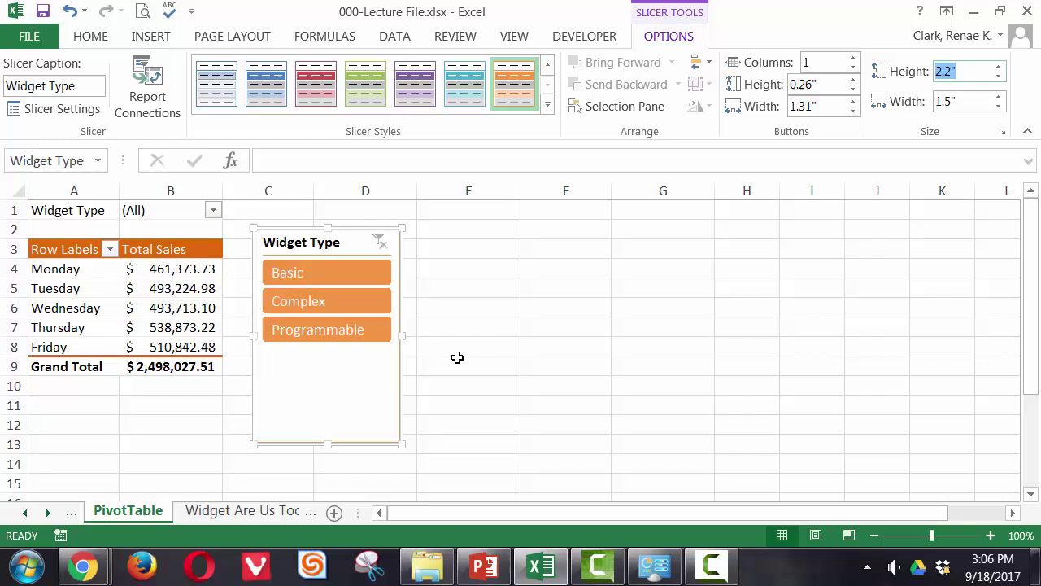
drag(328, 448, 327, 367)
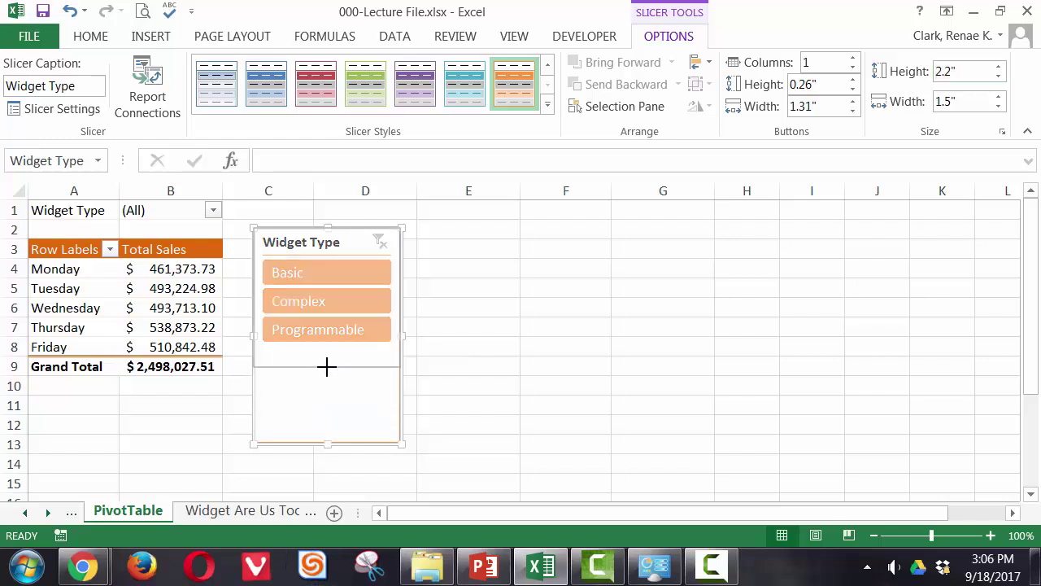
drag(325, 368, 328, 358)
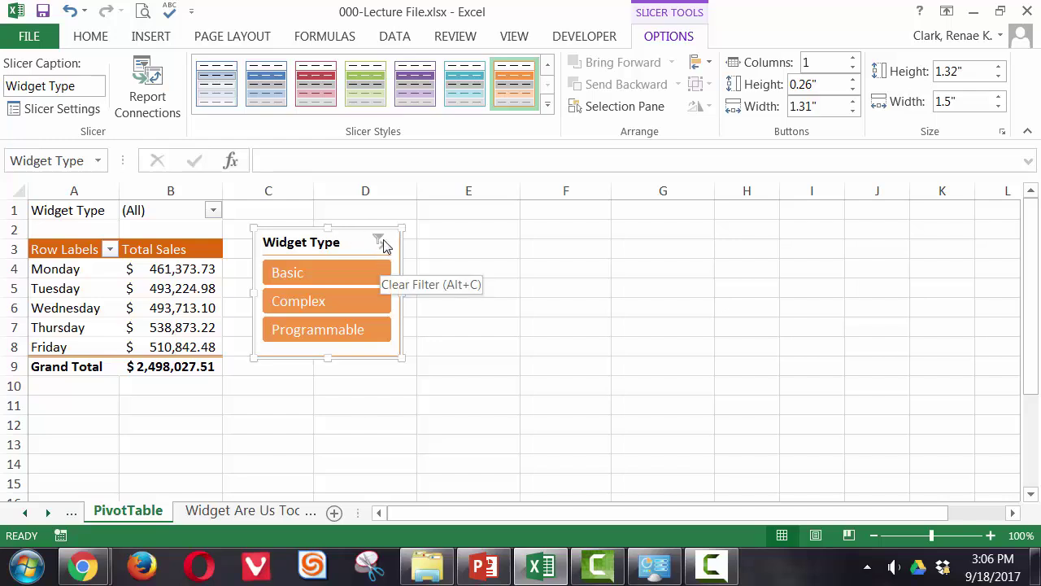
click(300, 302)
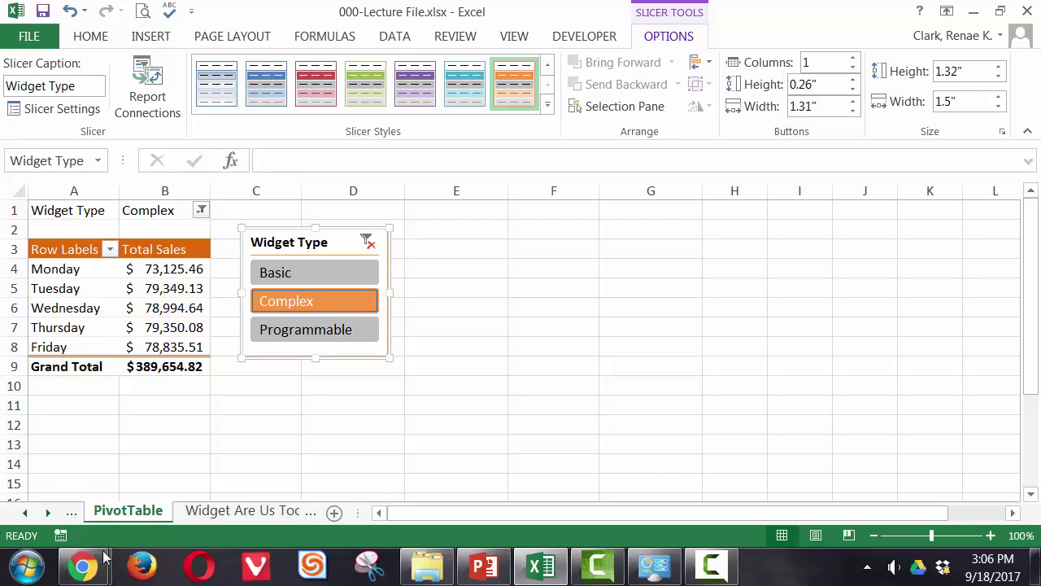
On the Widget Are Us Too sheet, change the last-row 6/26/2018 sale in D376 to $21,958.40
click(203, 510)
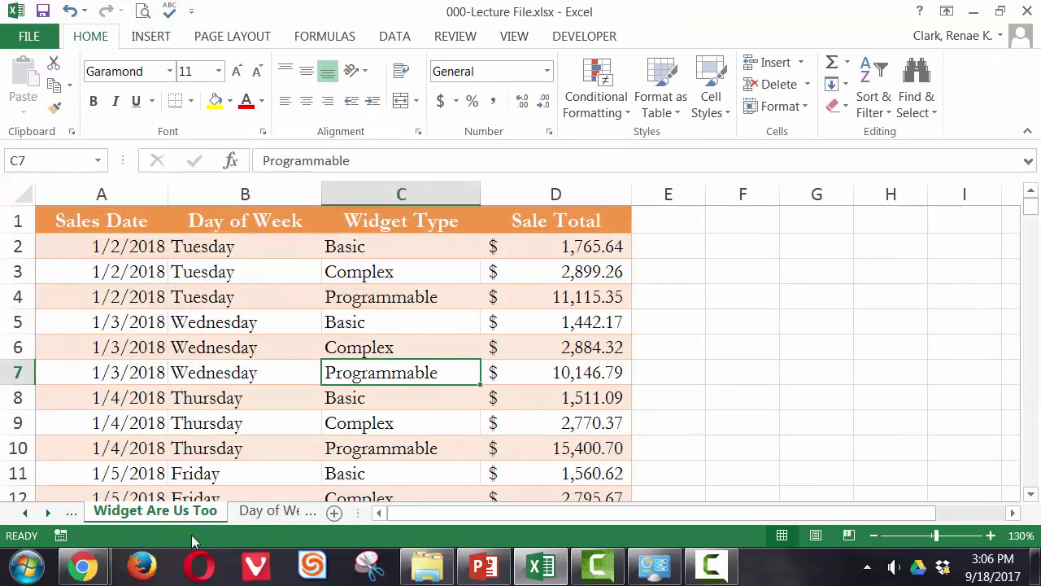
click(414, 367)
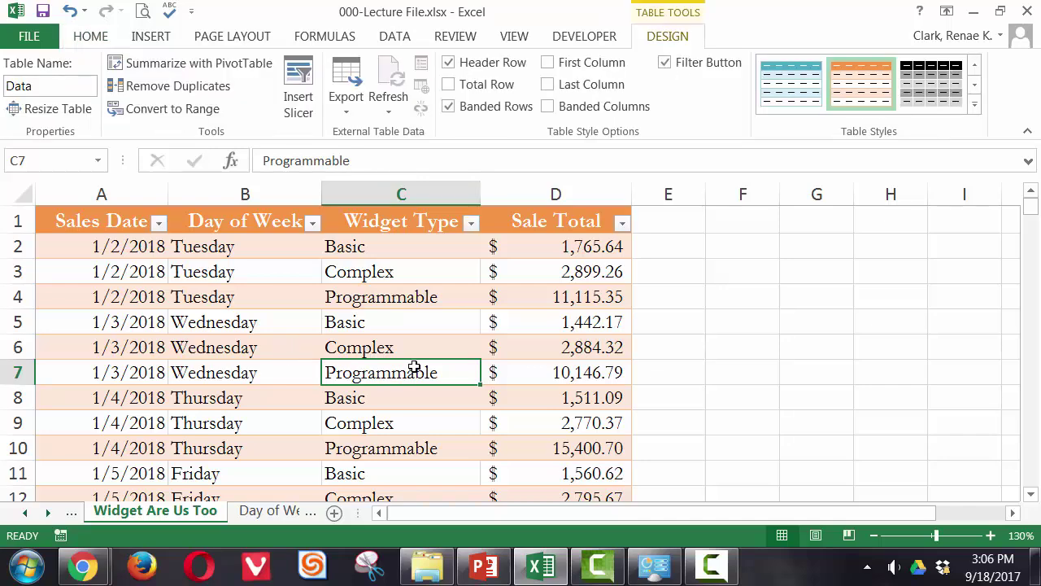
key(End)
key(Down)
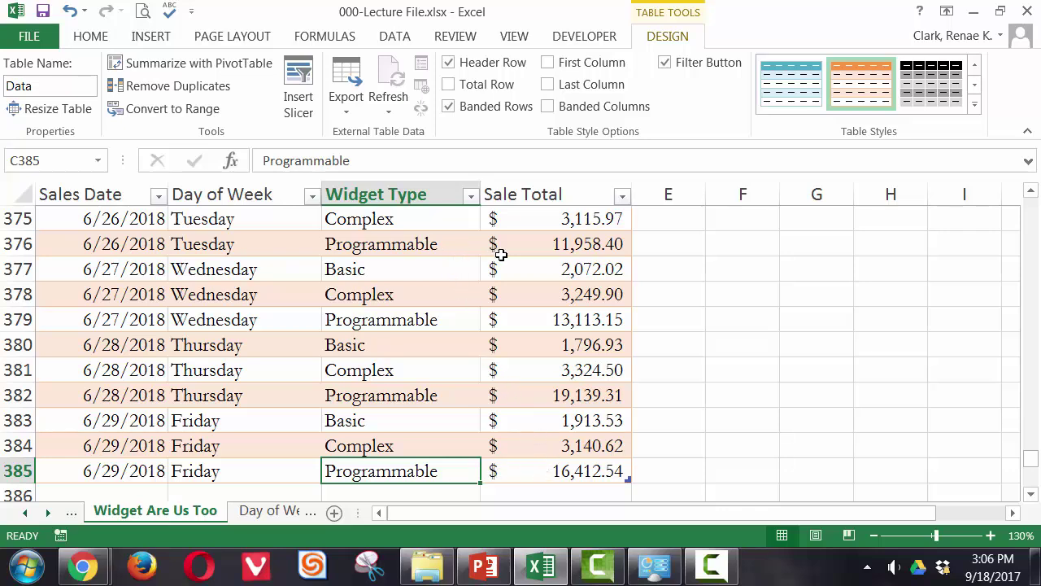
double_click(558, 245)
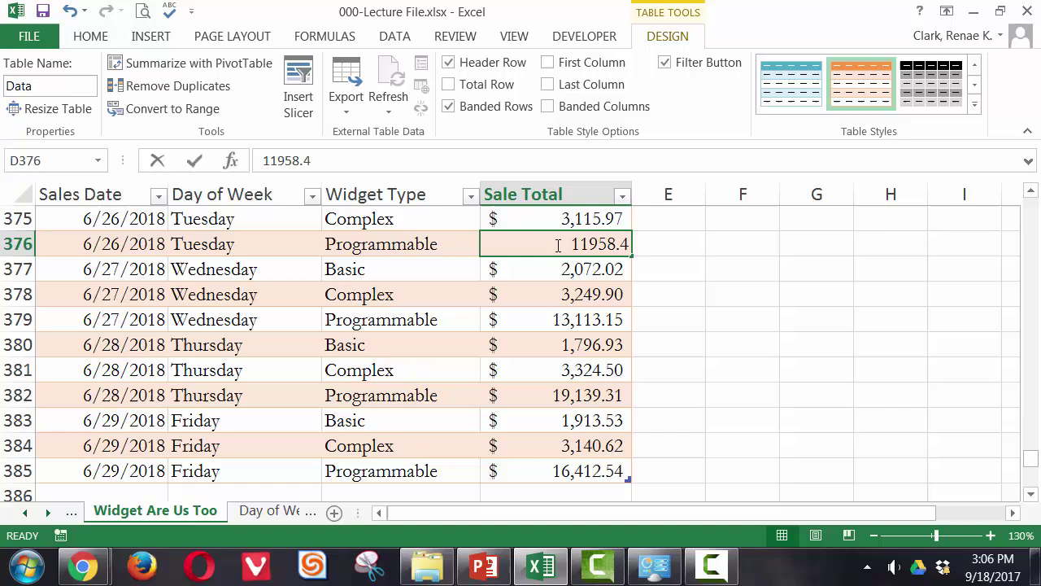
key(Delete)
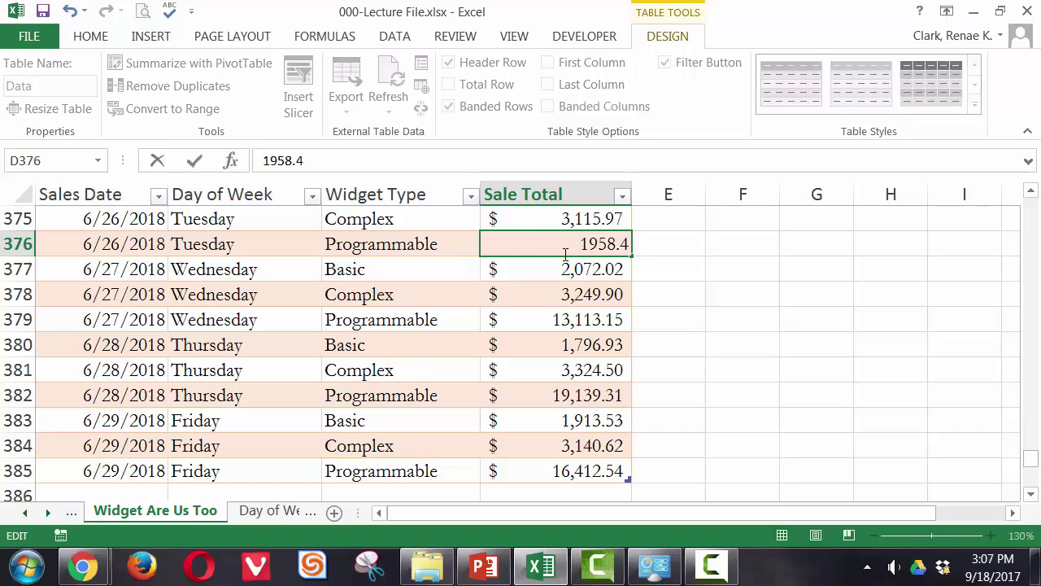
text(2)
key(Return)
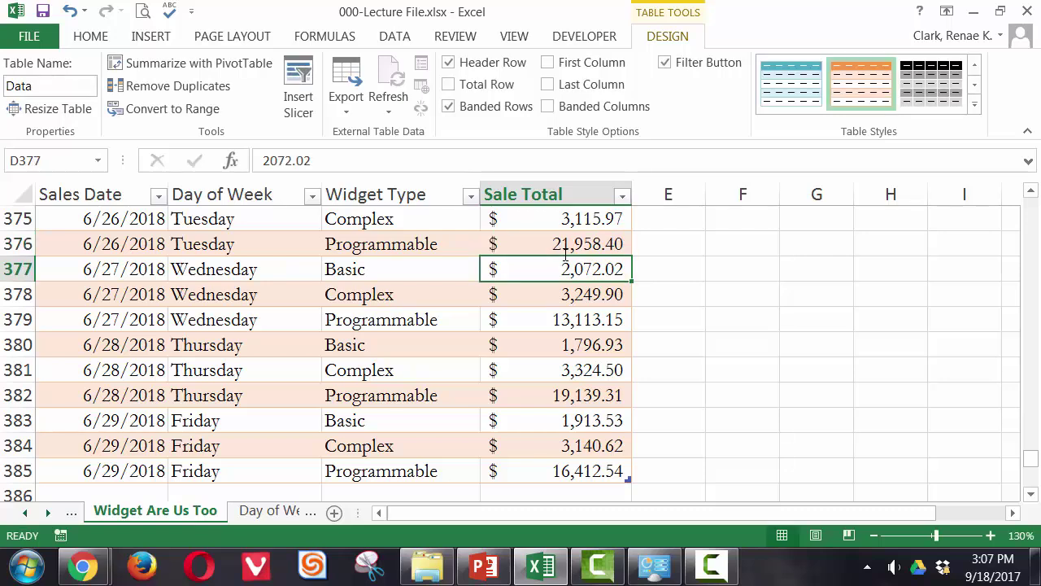
click(24, 512)
Clear the slicer filter and refresh the pivot so Tuesday reads $503,224.98
click(114, 510)
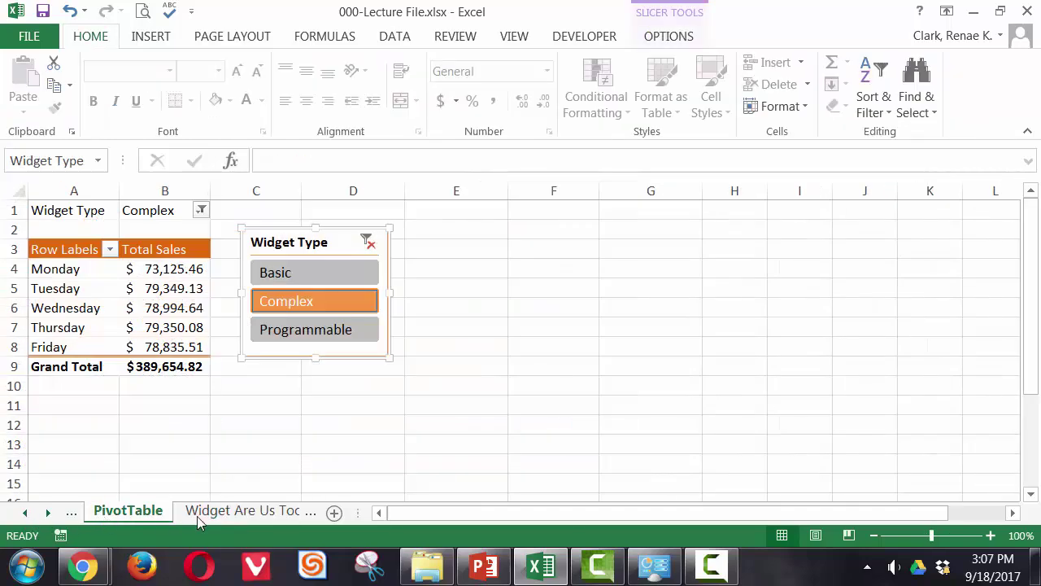
click(367, 242)
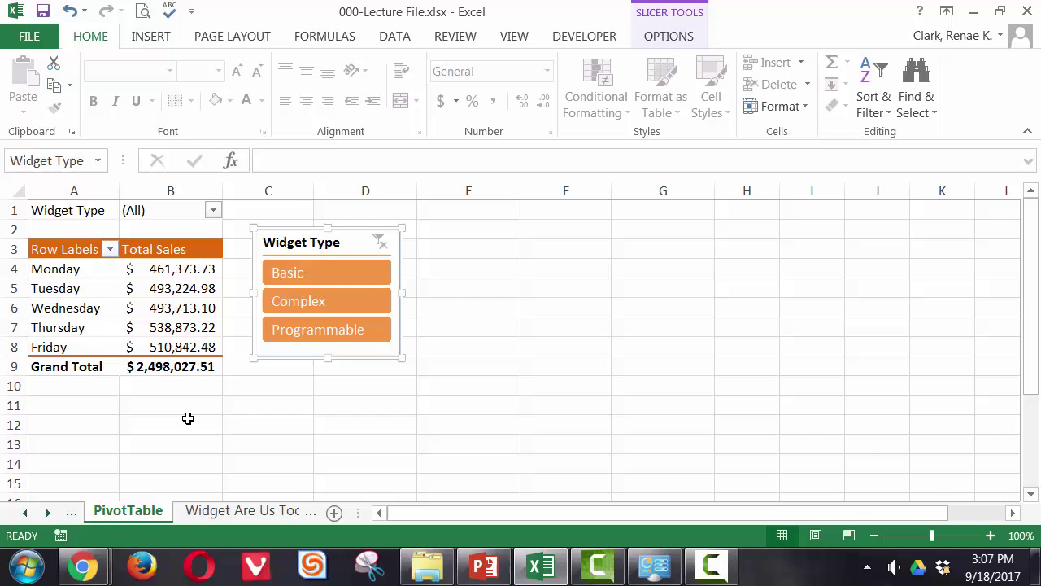
click(668, 34)
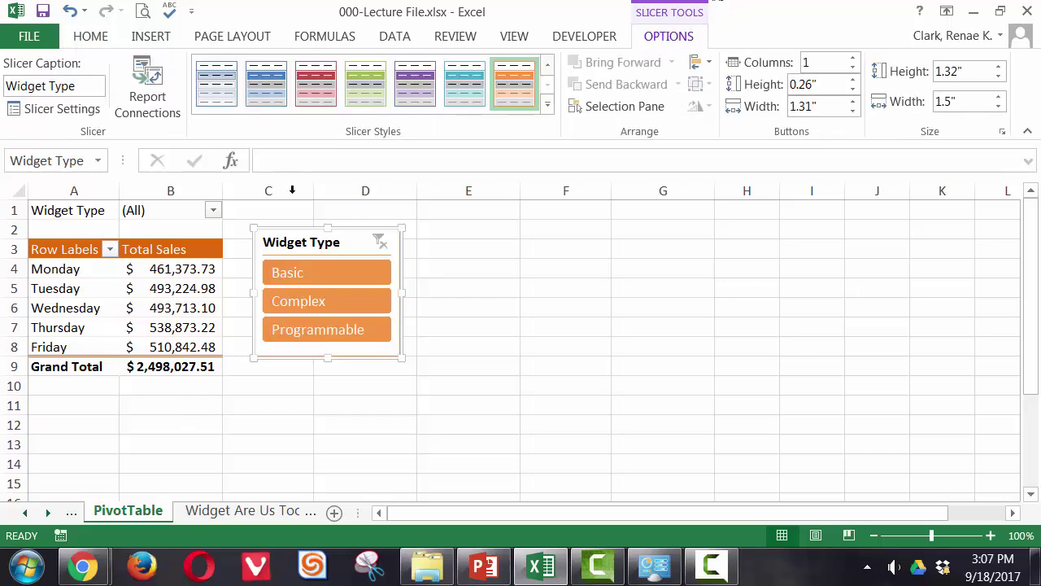
click(151, 231)
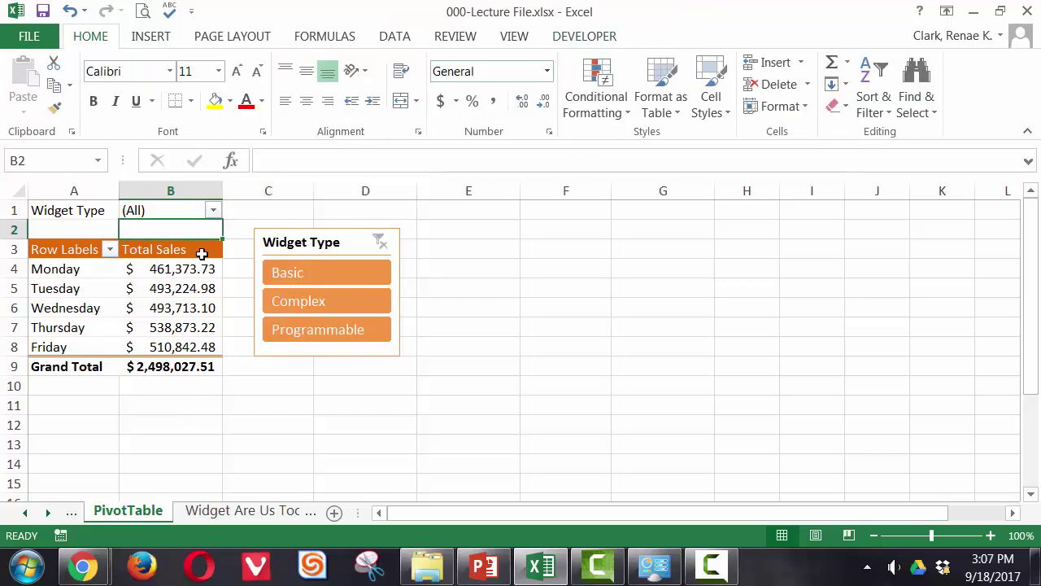
click(157, 286)
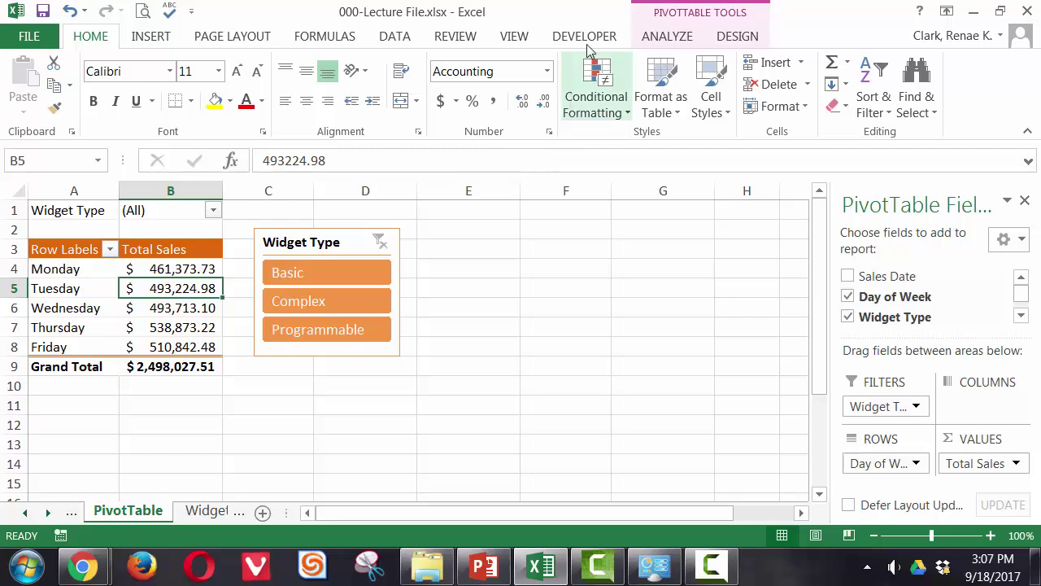
click(669, 36)
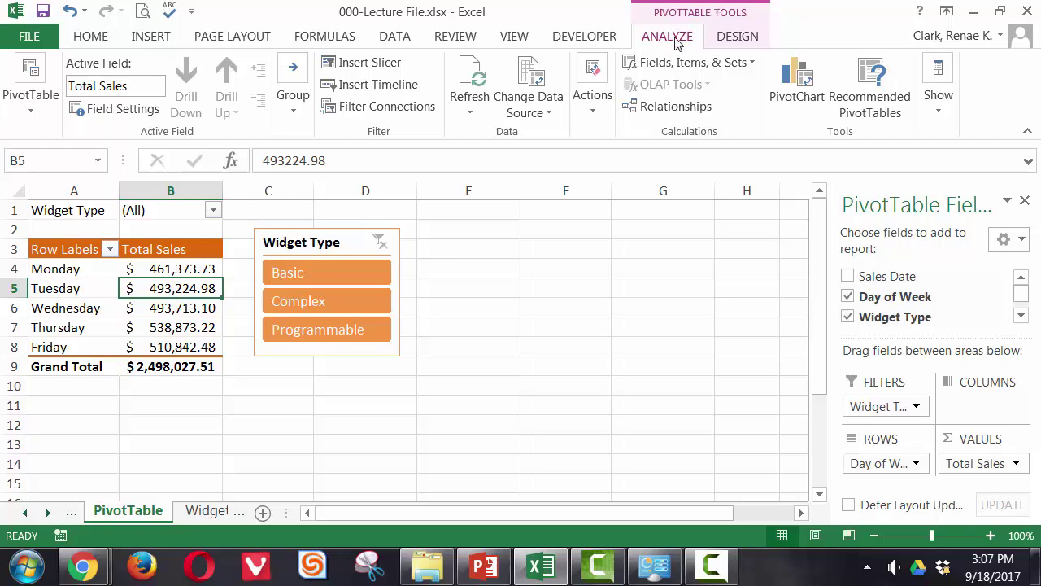
click(468, 88)
Compare the edited $21,958.40 sale in D376 with the refreshed pivot's Grand Total
click(209, 510)
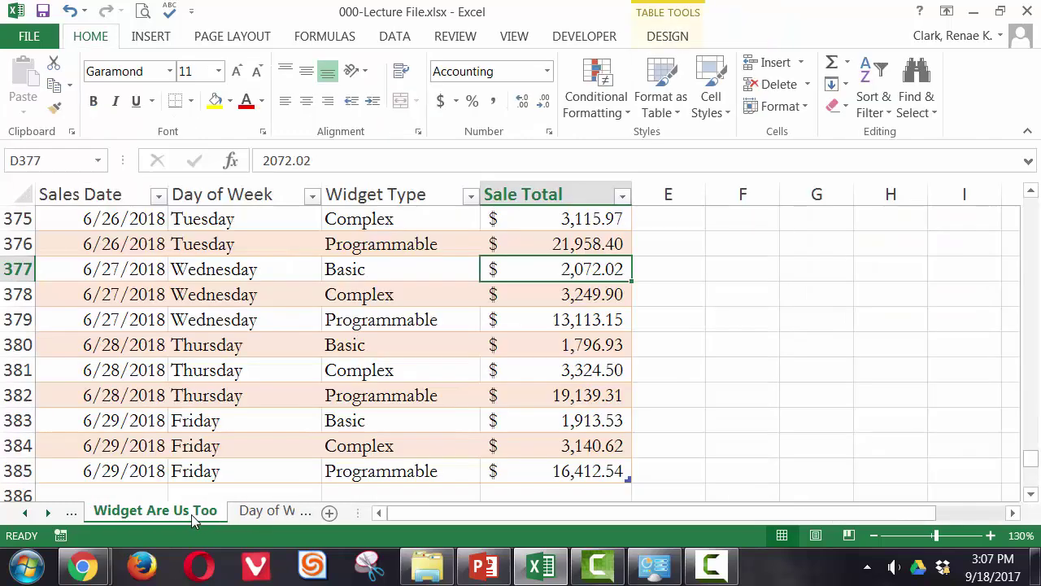
click(561, 245)
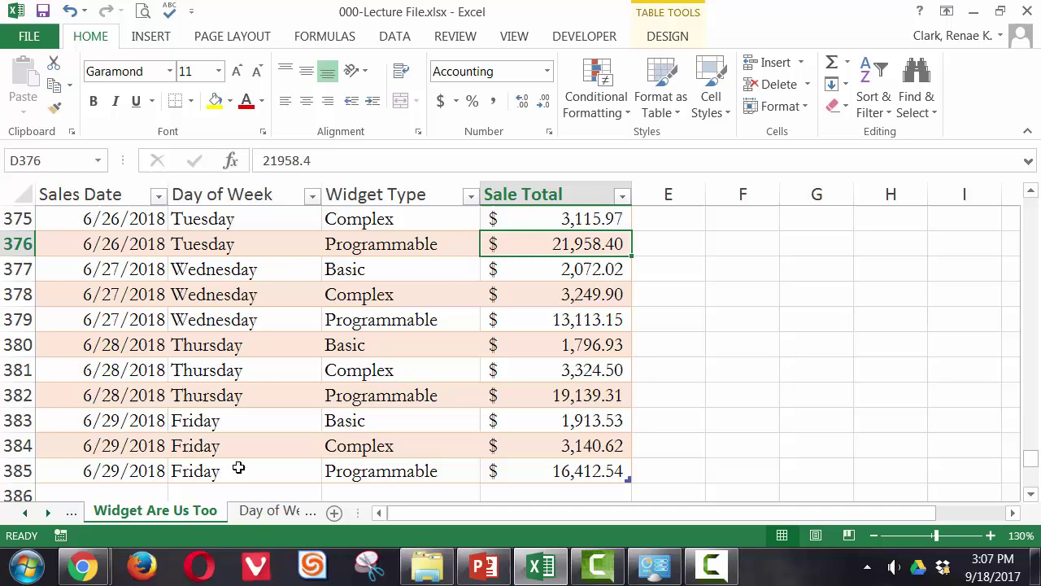
click(24, 512)
click(128, 510)
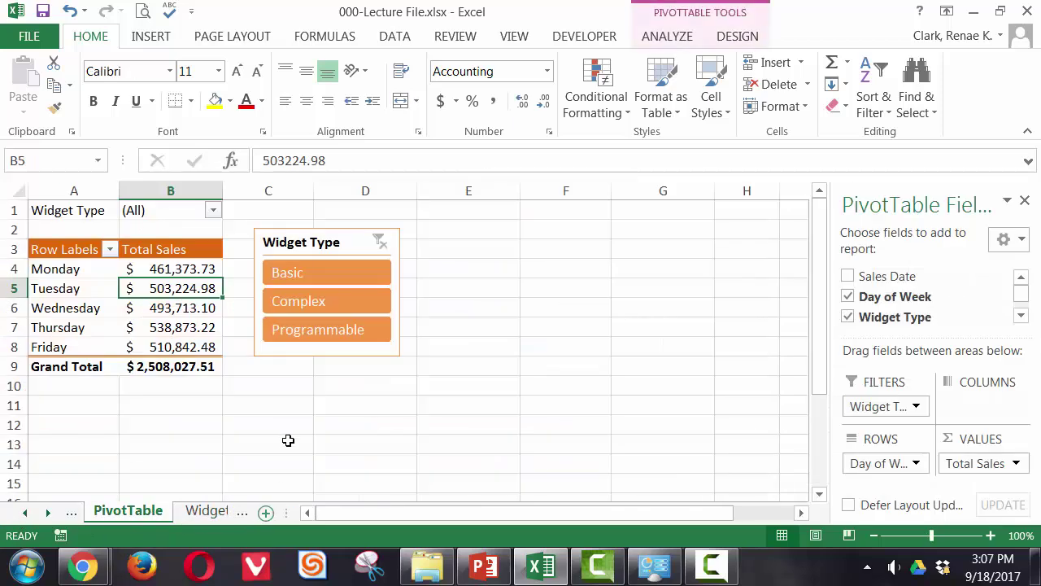
click(136, 366)
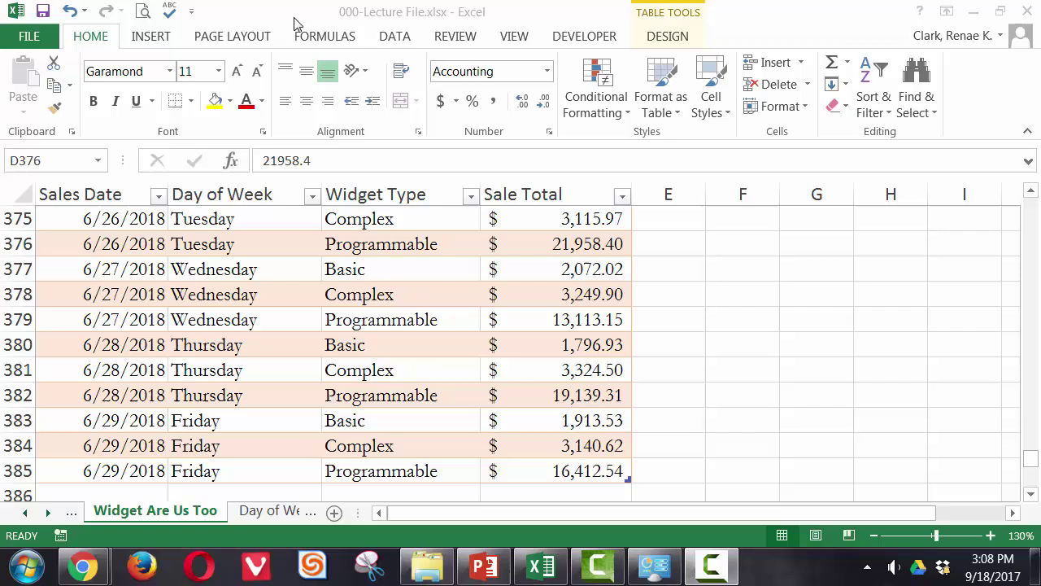
Insert the recommended 'Sum of Sale Total by Widget Type' PivotTable onto a new Sheet1
click(143, 38)
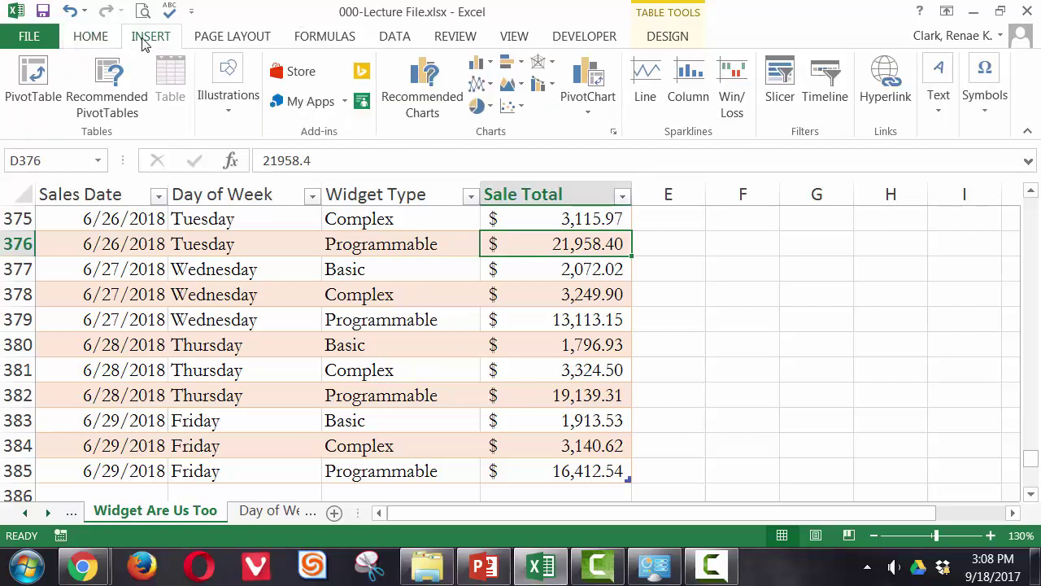
click(106, 98)
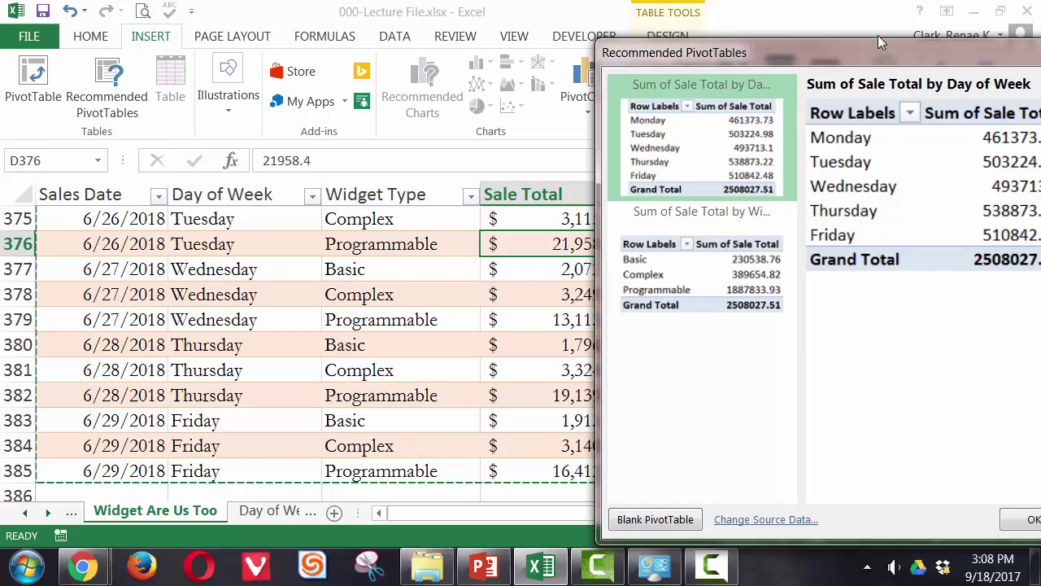
drag(861, 46, 532, 25)
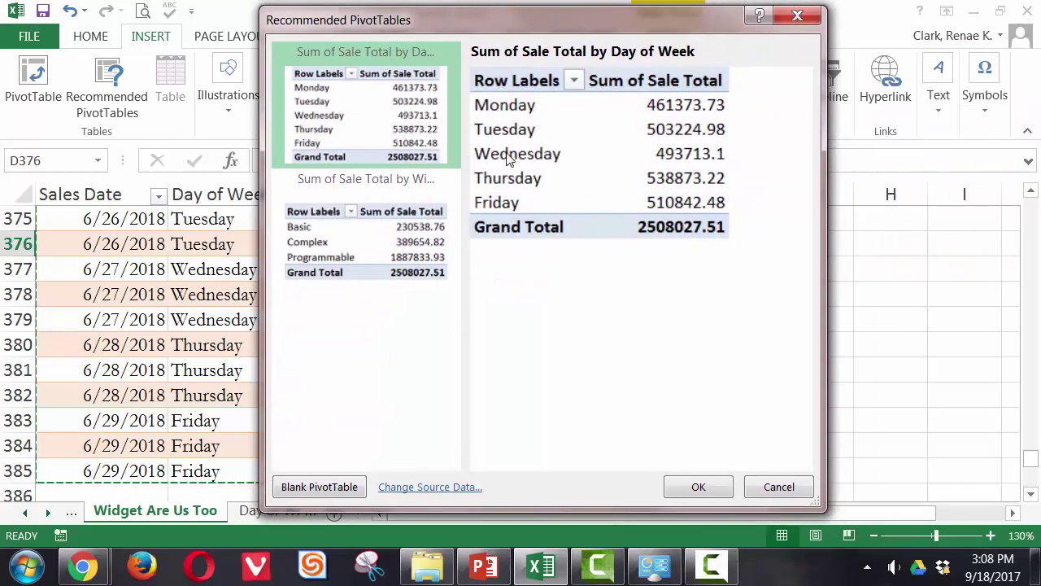
click(372, 252)
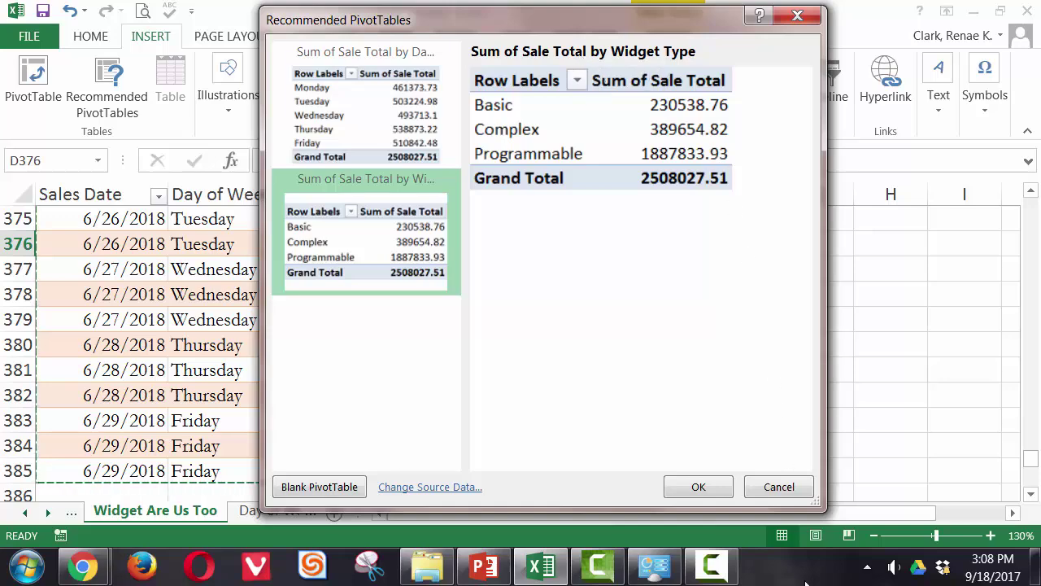
click(711, 492)
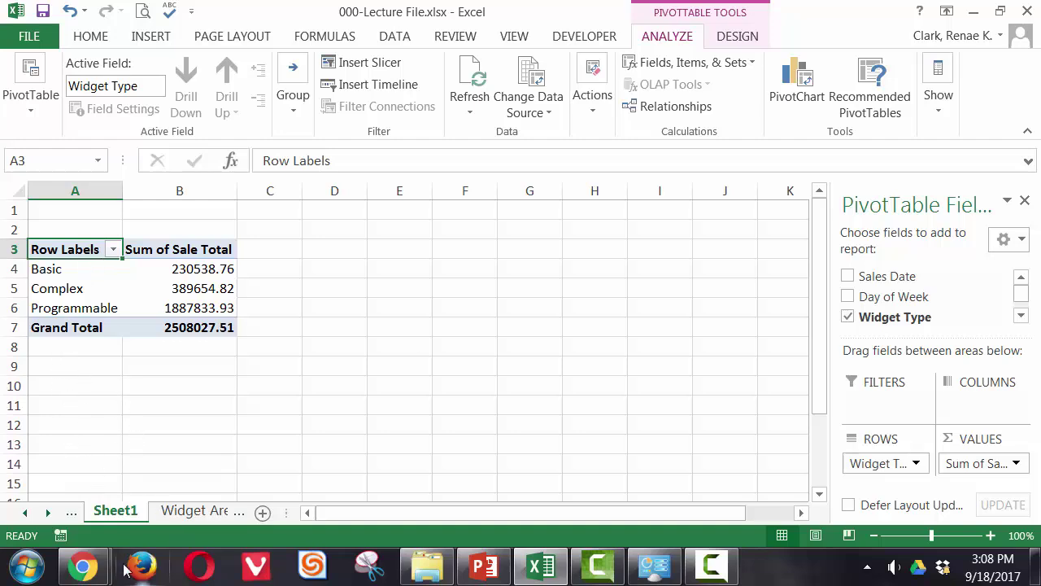
Apply the orange Medium PivotTable style to the Sheet1 pivot table
double_click(115, 512)
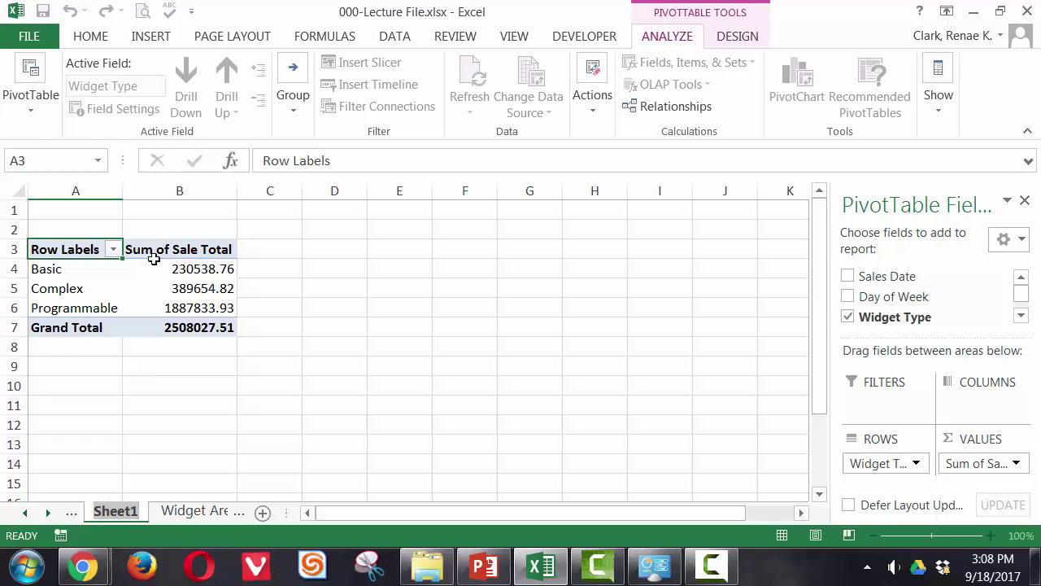
click(163, 288)
click(732, 37)
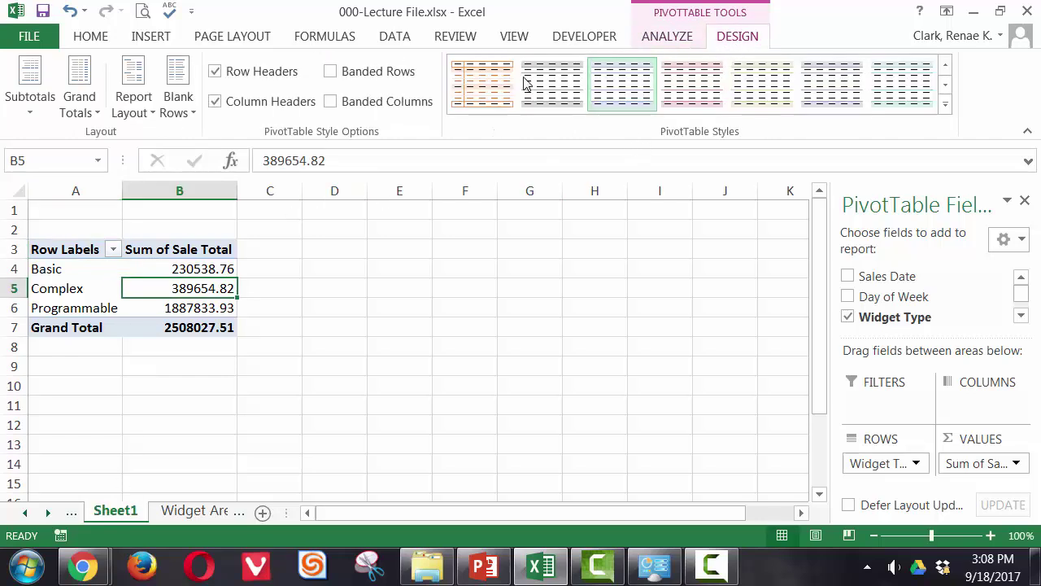
click(944, 104)
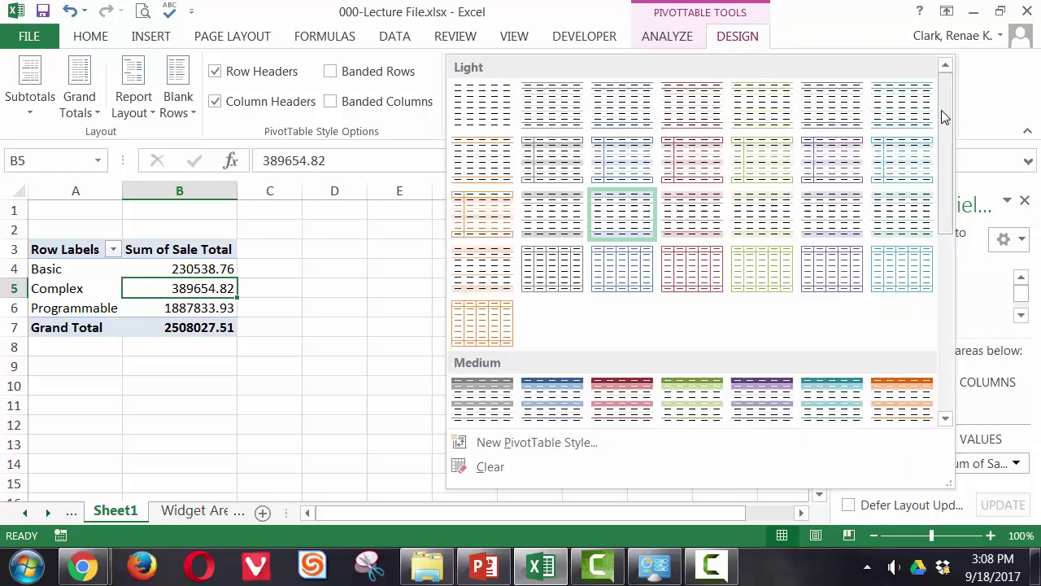
click(902, 398)
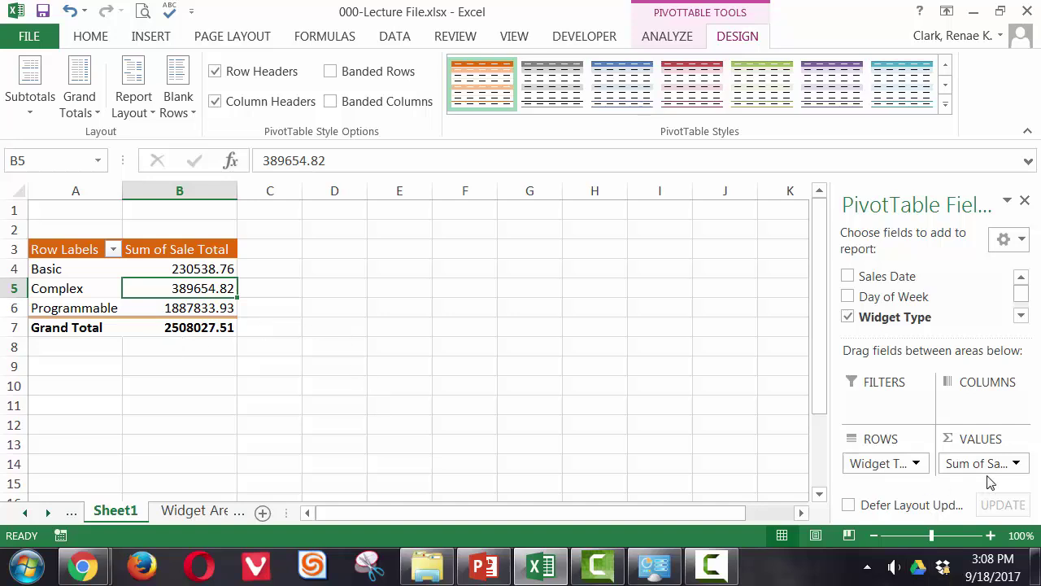
Format Sum of Sale Total as Accounting with 2 decimals and rename the field Sales
click(1017, 463)
click(985, 441)
click(410, 368)
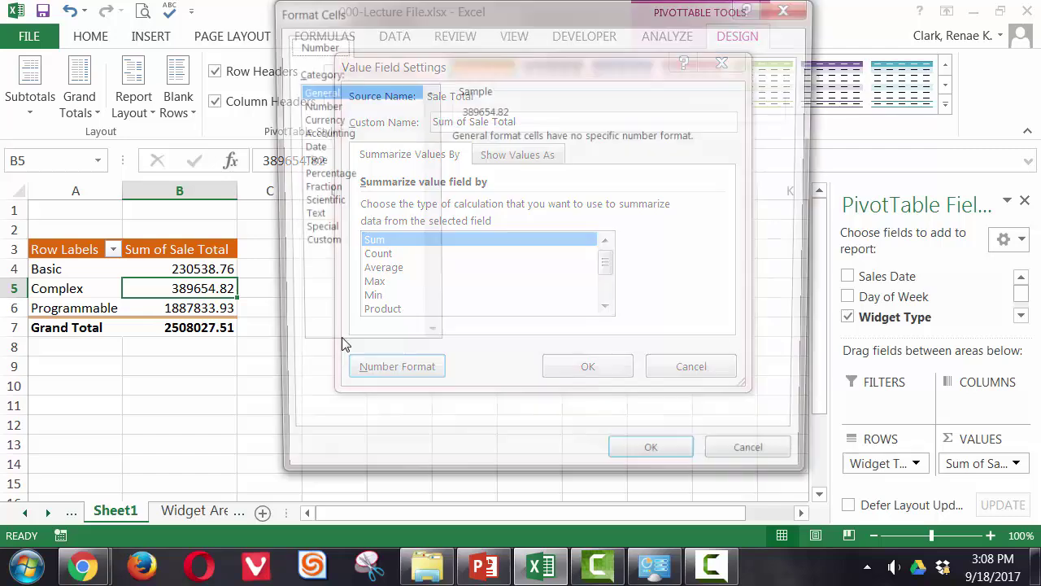
click(331, 132)
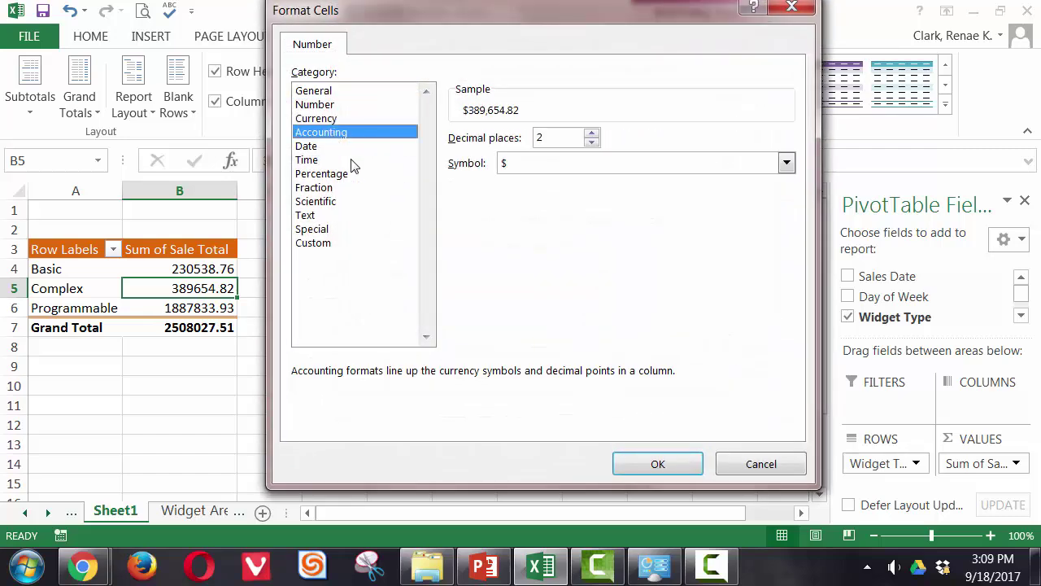
click(659, 463)
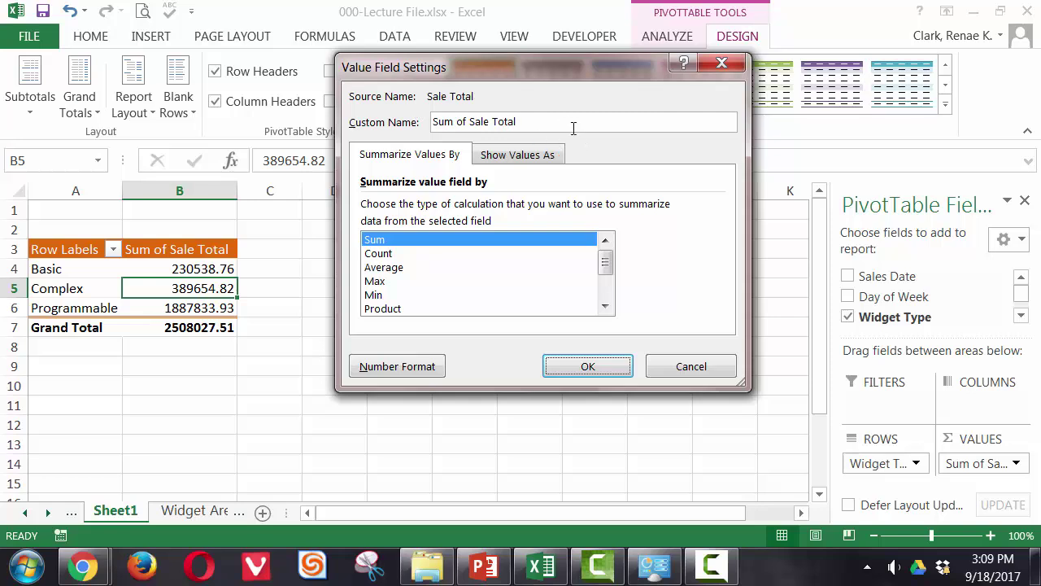
drag(564, 122, 414, 122)
text(T)
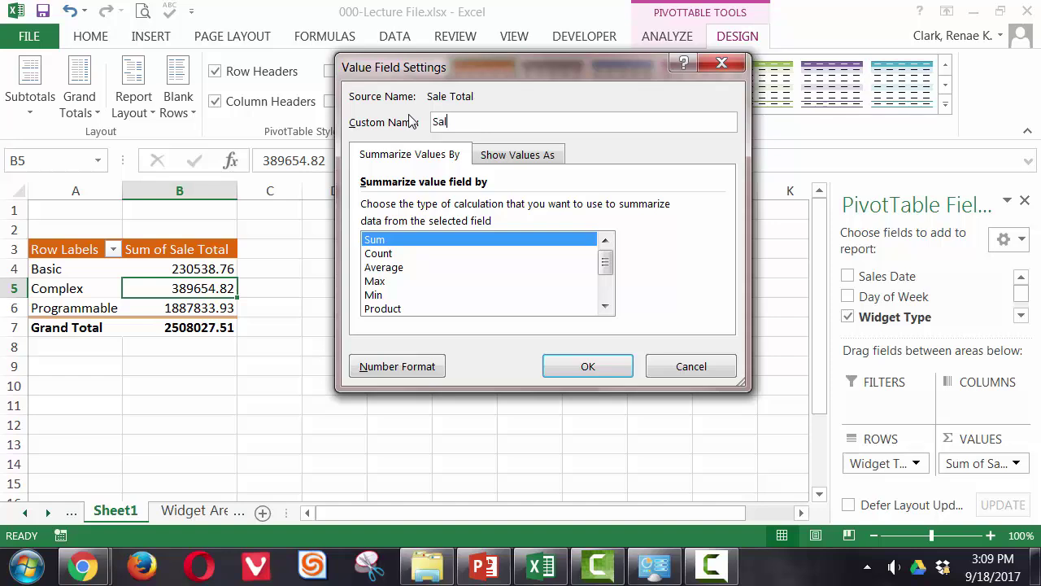
key(Return)
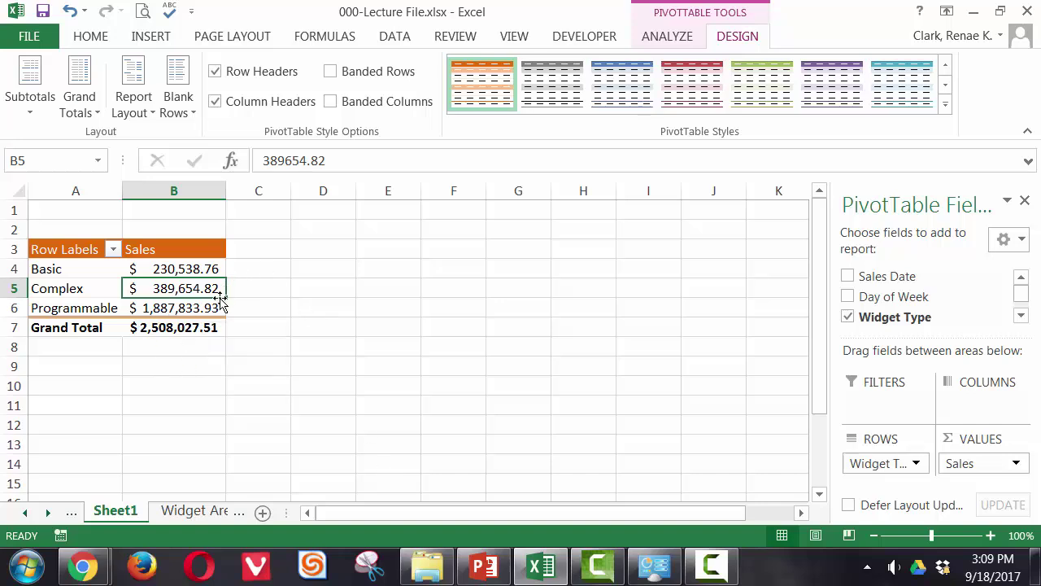
Insert a Clustered Column PivotChart charting Basic, Complex and Programmable sales
click(667, 37)
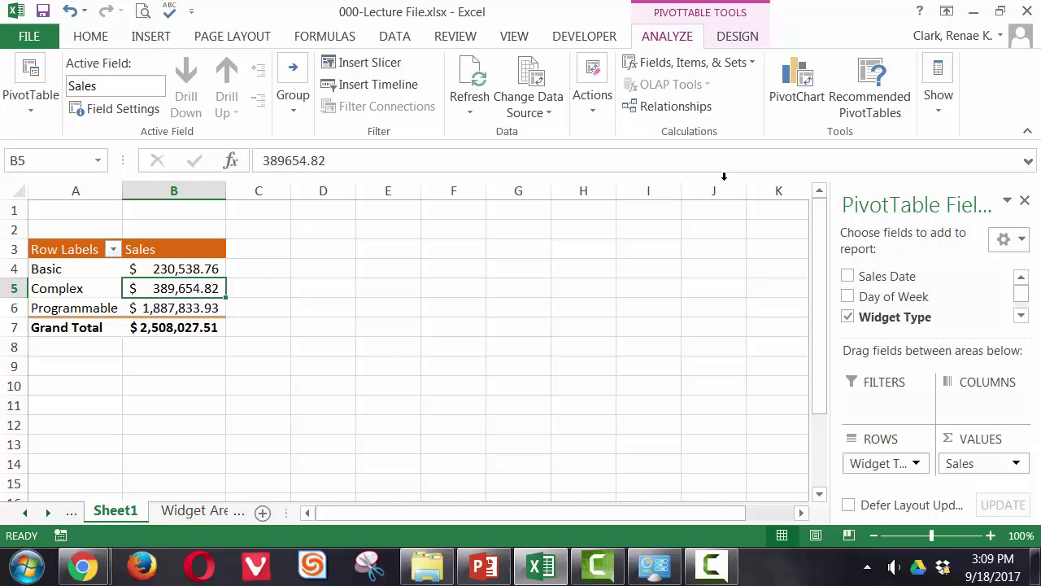
click(789, 91)
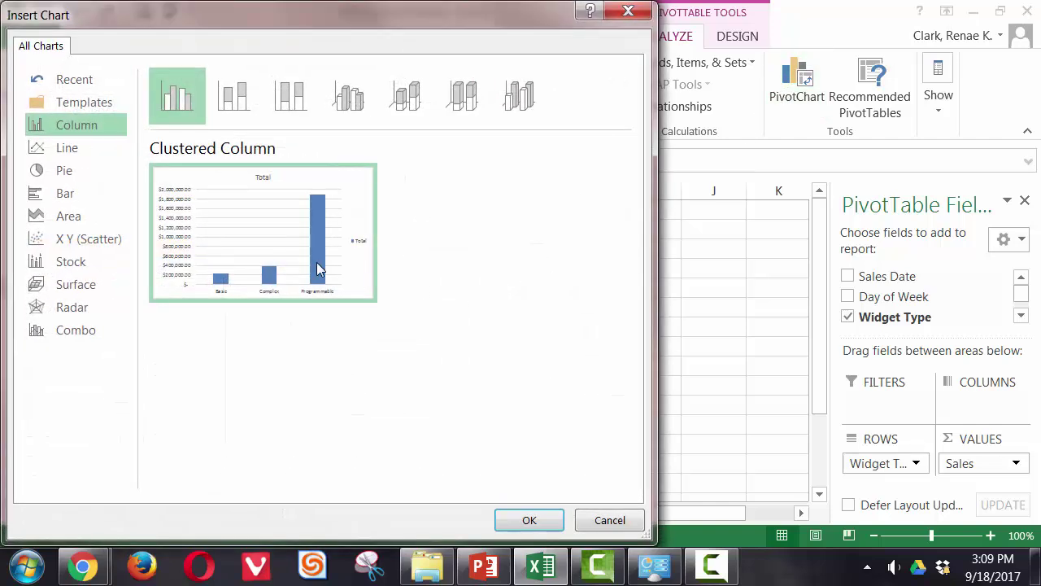
mouse_move(308, 270)
click(63, 170)
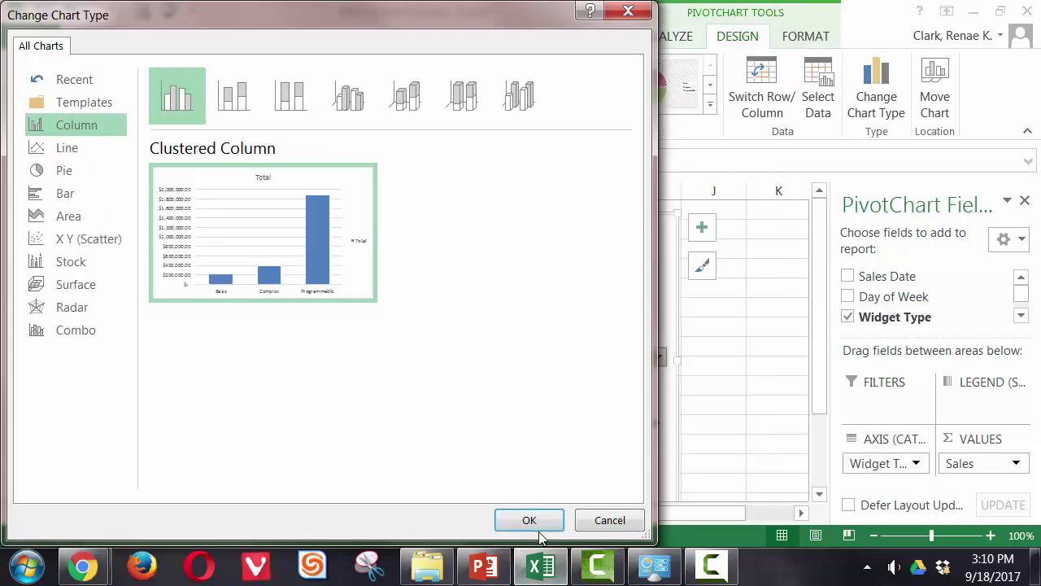
click(541, 525)
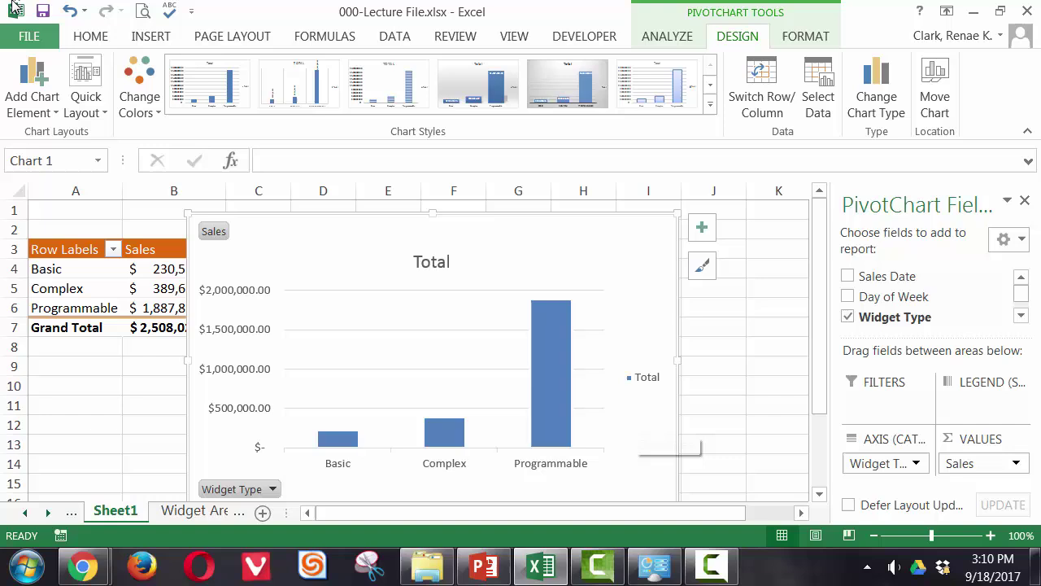
Drag the PivotChart right and down clear of the table, then fill its sales columns orange
mouse_move(379, 236)
mouse_down()
mouse_move(406, 263)
mouse_move(449, 262)
mouse_move(435, 249)
mouse_up()
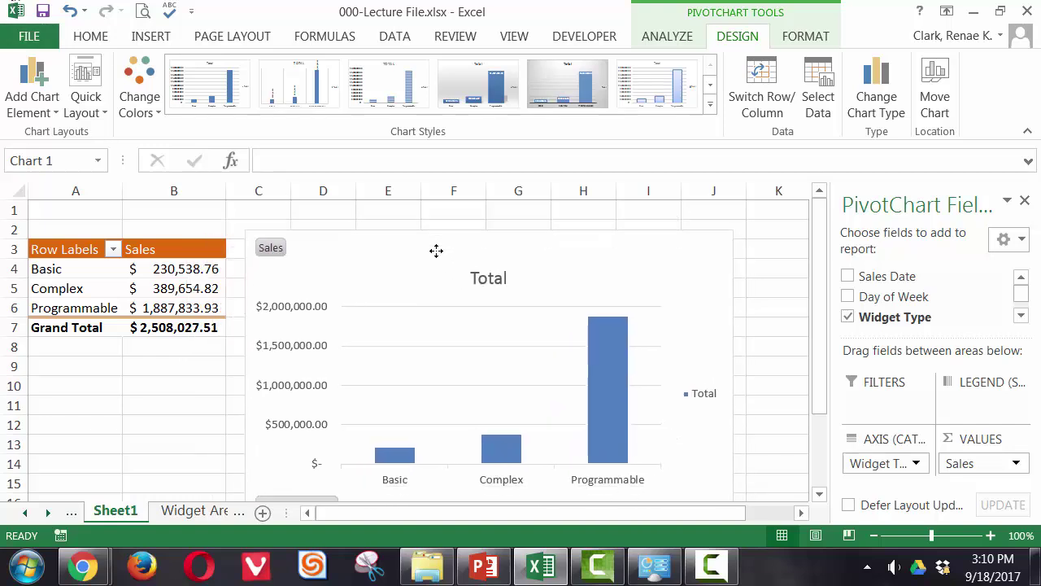
right_click(604, 356)
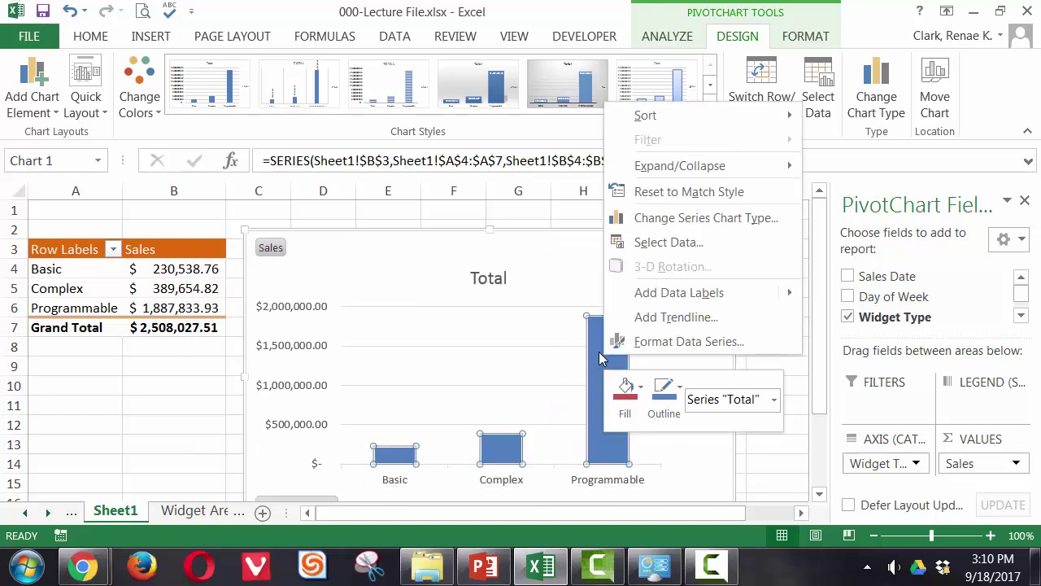
click(640, 389)
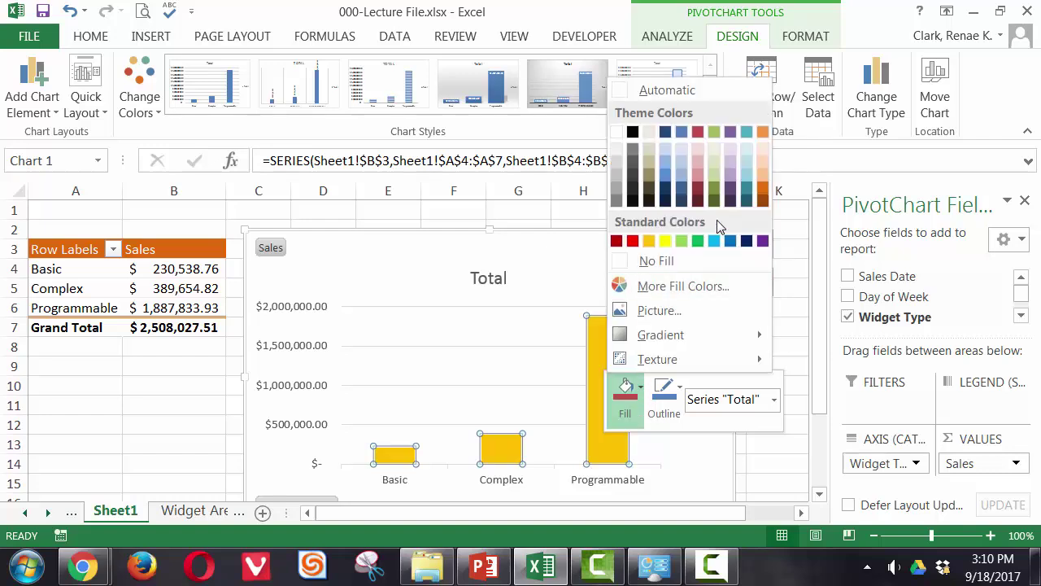
click(762, 132)
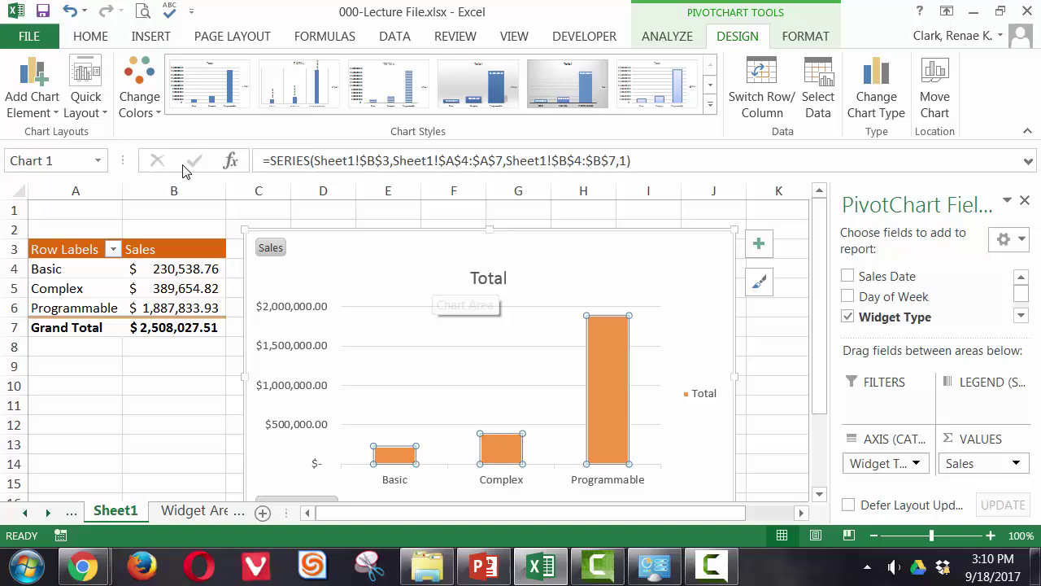
Set the chart's legend to None, leaving the whole chart selected
click(50, 102)
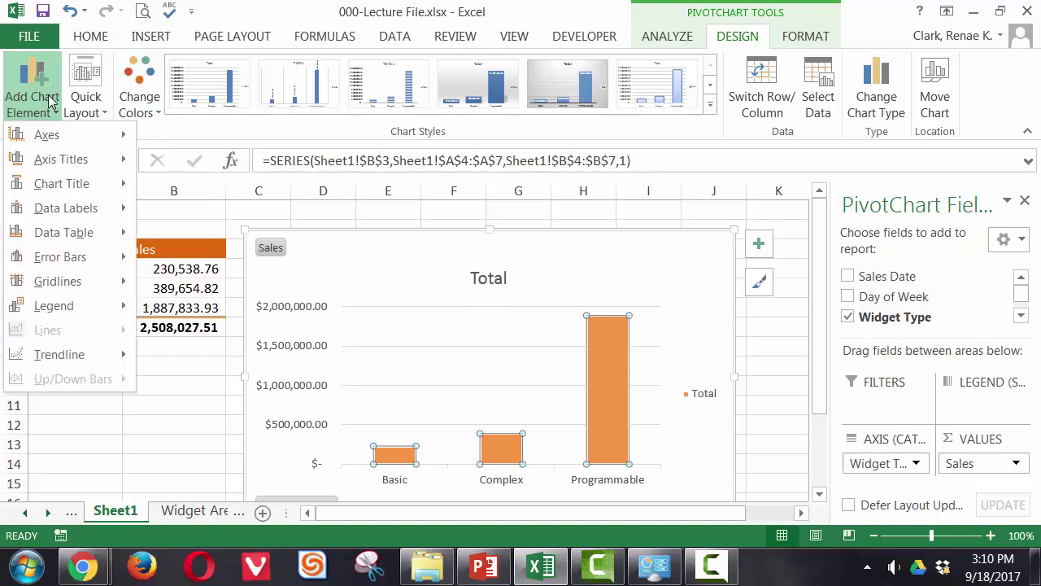
mouse_move(88, 305)
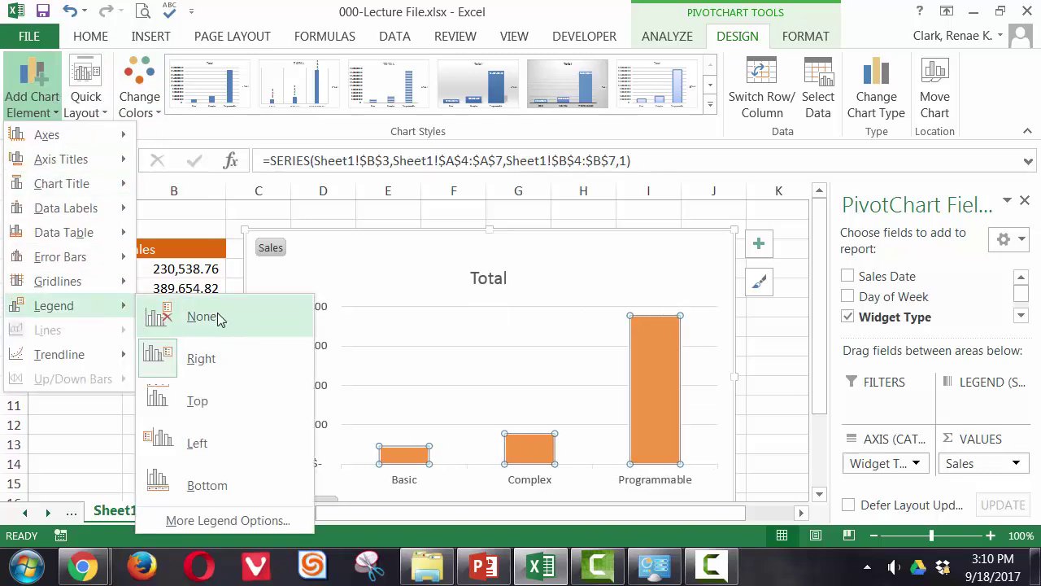
click(218, 314)
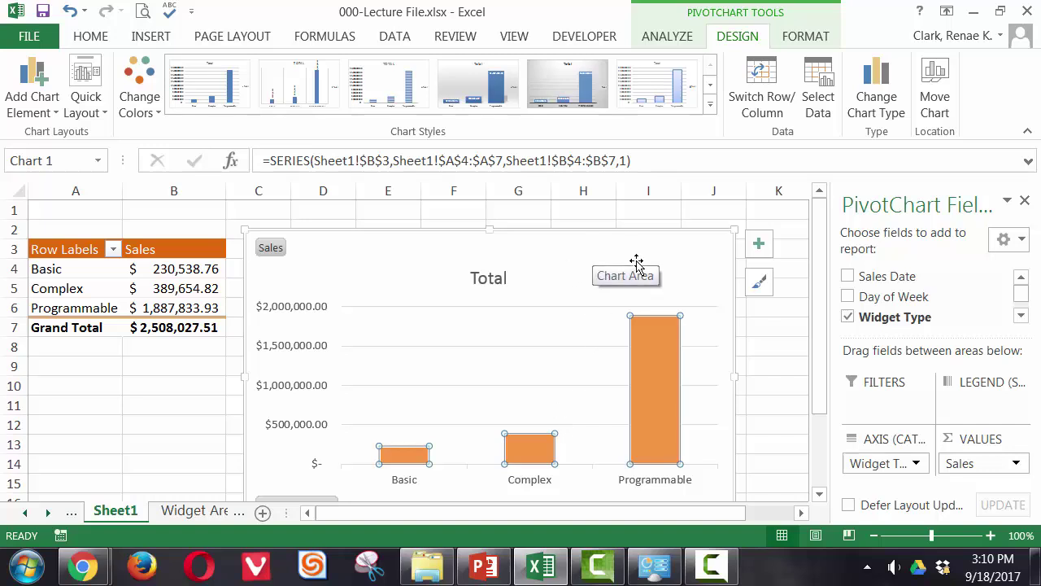
click(667, 280)
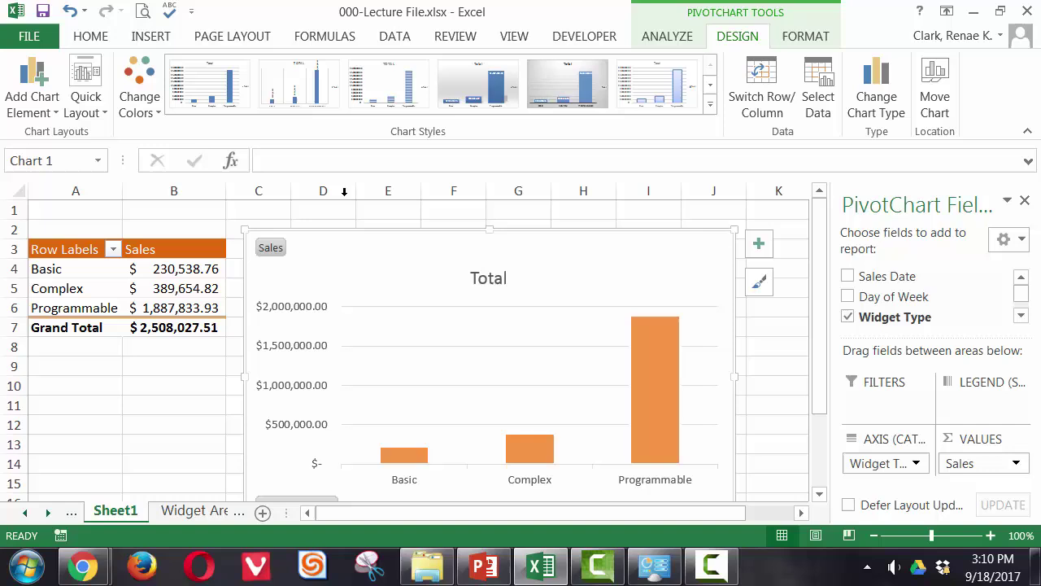
scroll(406, 386, down, 1)
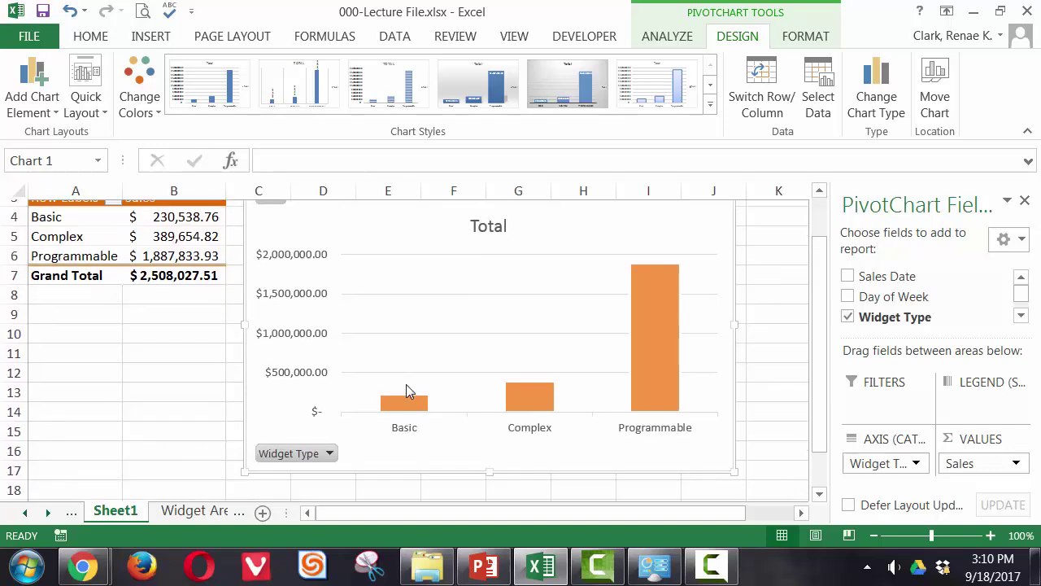
click(330, 447)
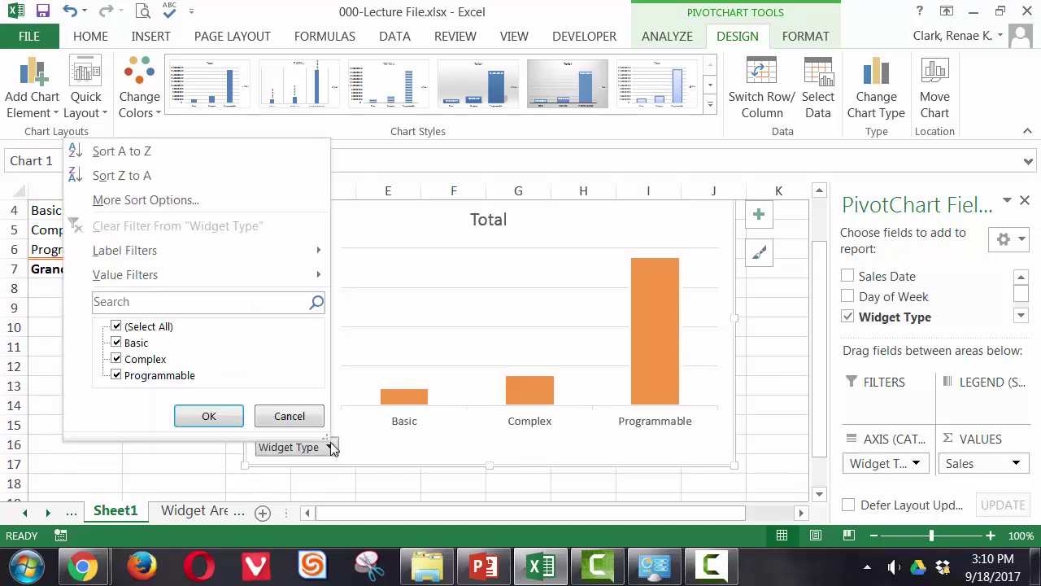
click(118, 344)
click(209, 416)
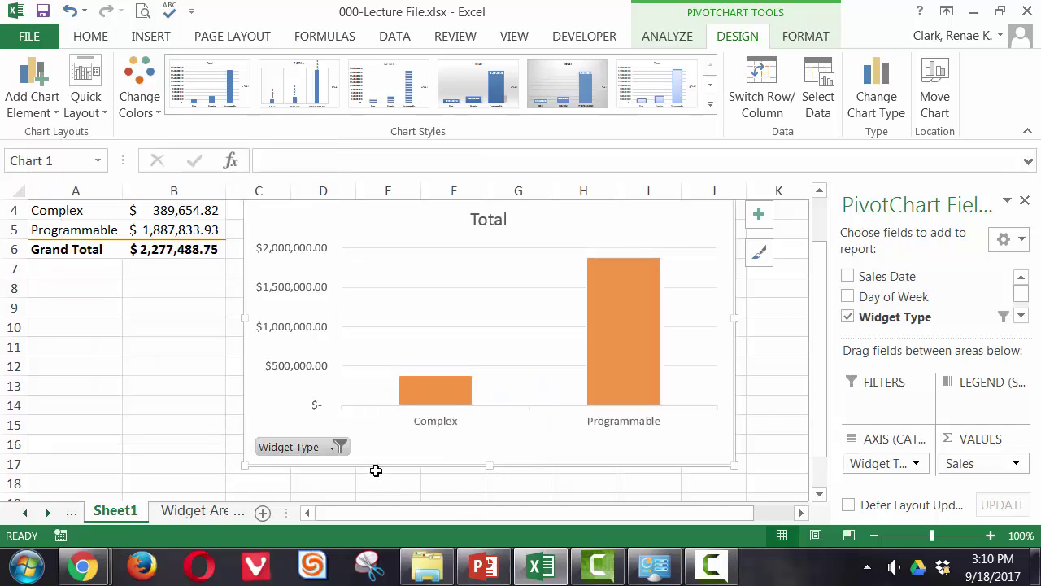
scroll(262, 371, up, 1)
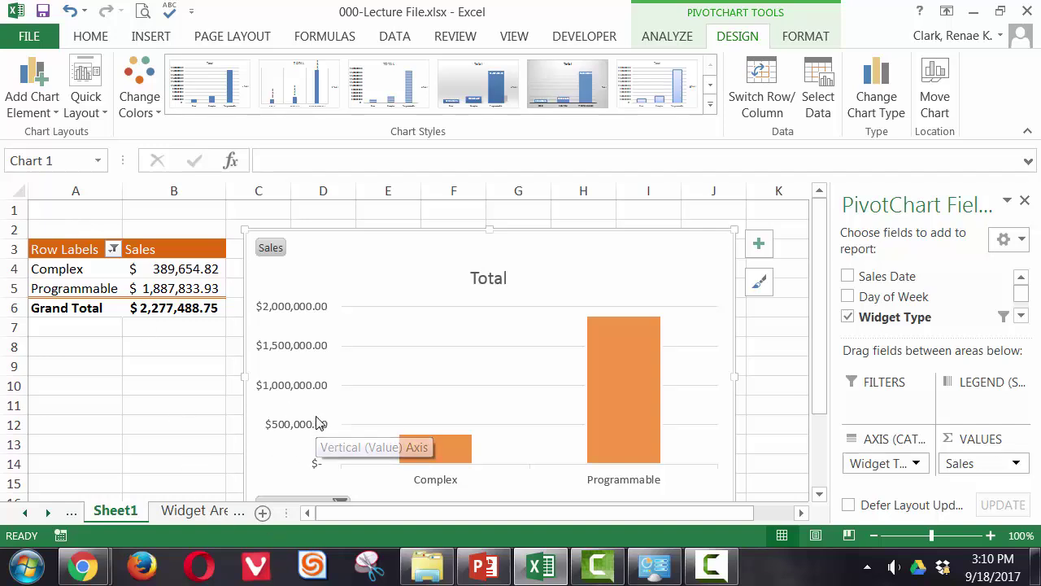
click(165, 410)
ctrl+scroll(170, 409, down, 1)
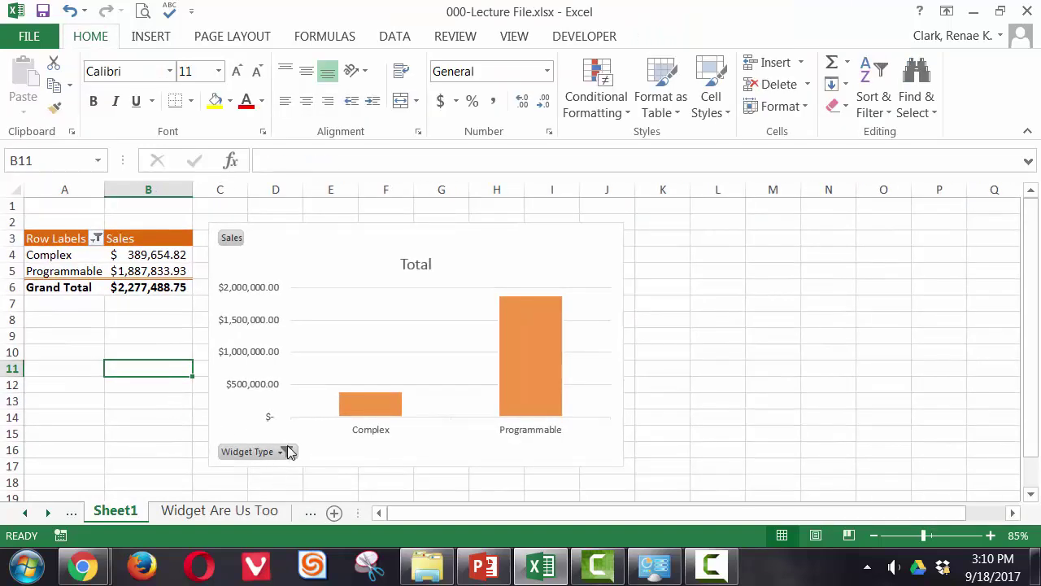
click(285, 452)
click(245, 422)
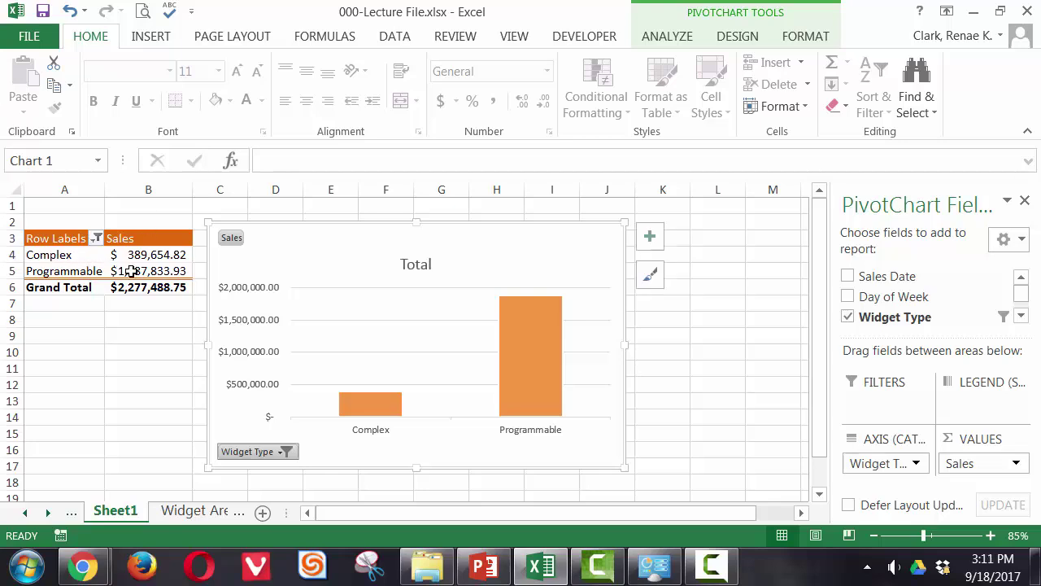
click(286, 452)
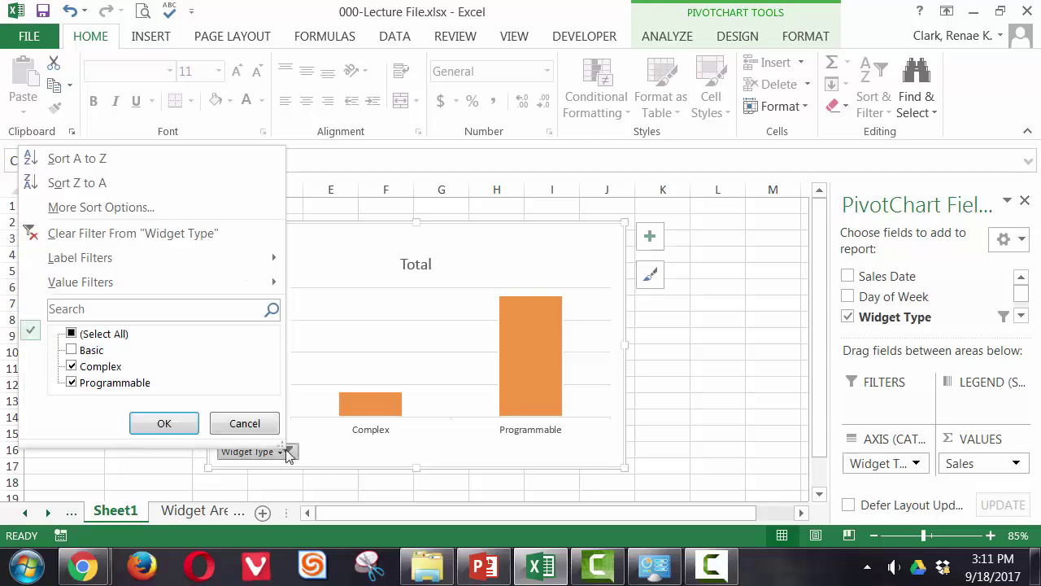
click(71, 333)
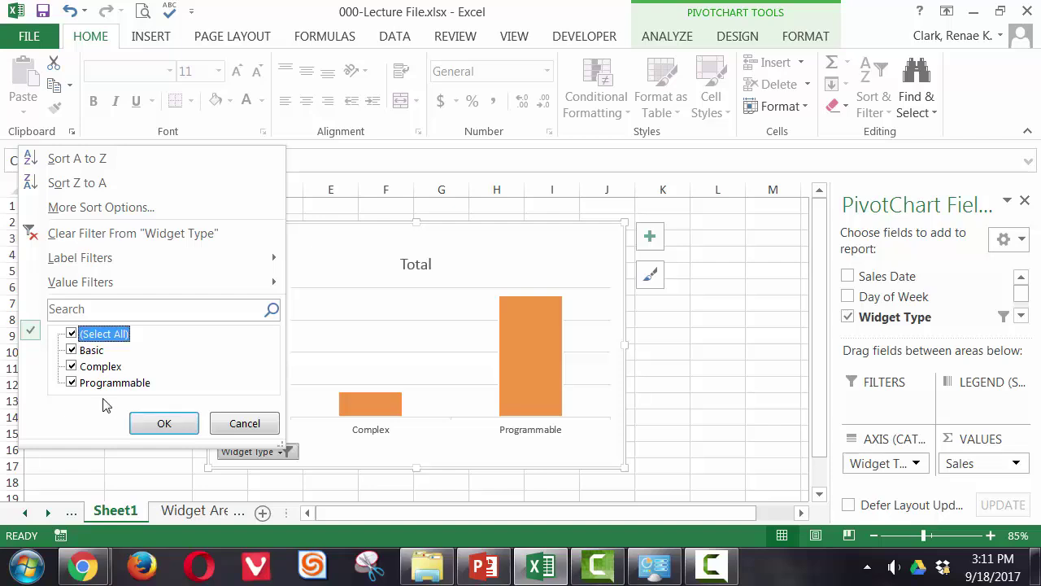
click(163, 423)
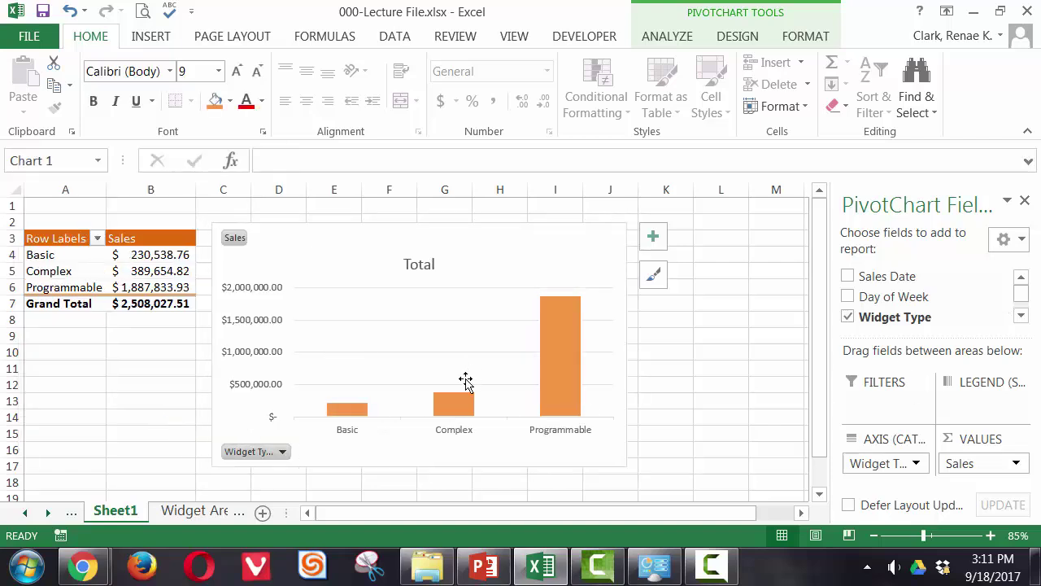